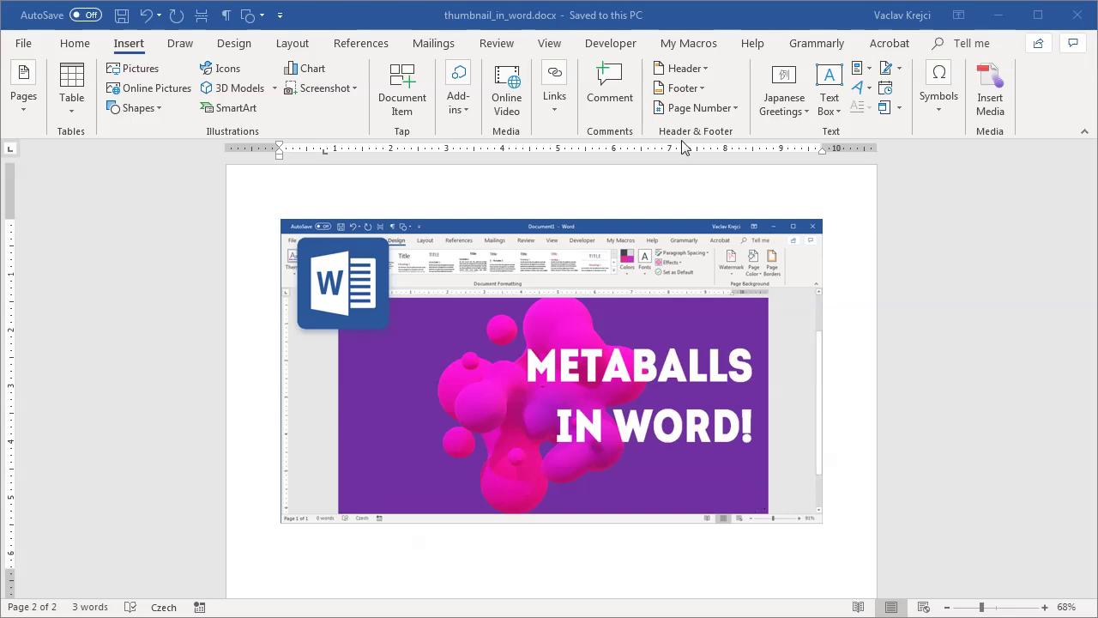
# Rotate the 3D metaballs model slightly in metaballs_in_word.docx to show it from a different angle.
pyautogui.click(652, 27)
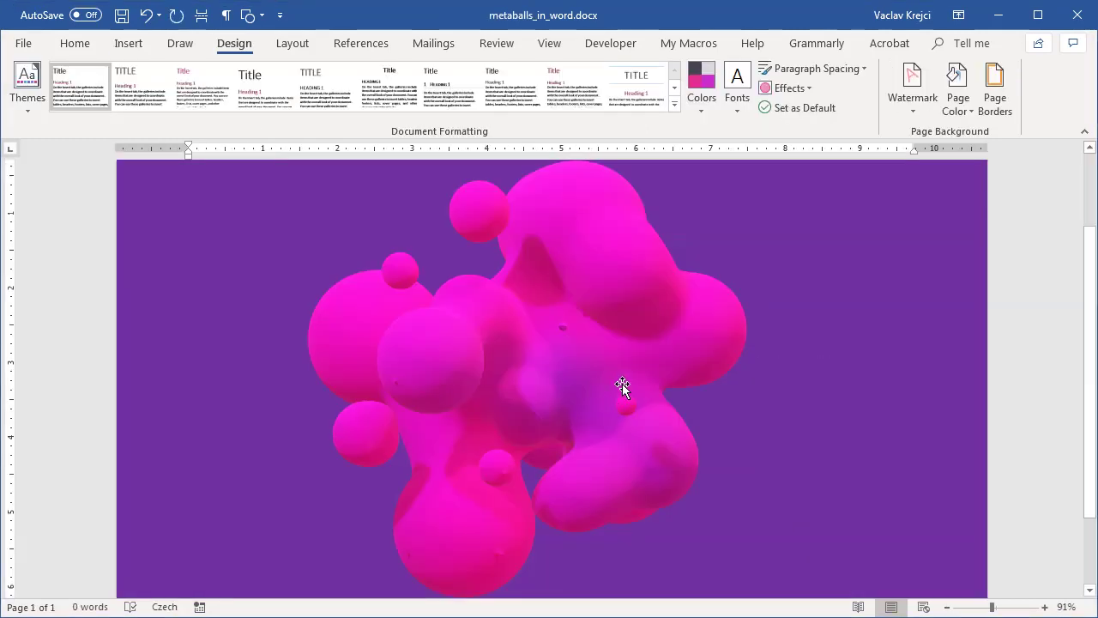
pyautogui.click(607, 365)
pyautogui.moveTo(527, 368); pyautogui.dragTo(483, 373)
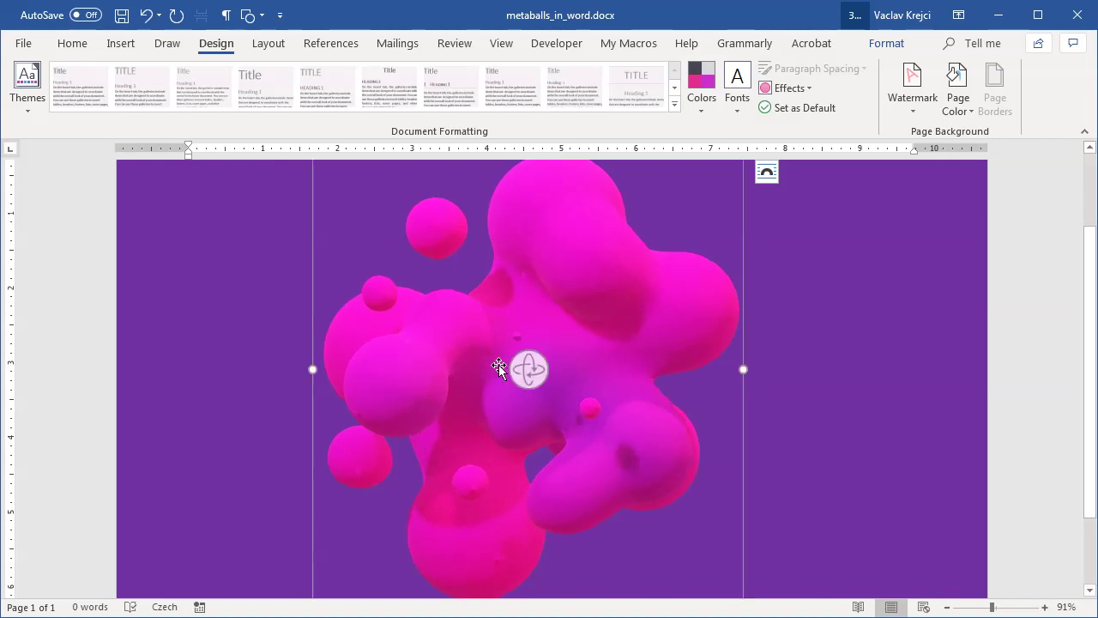
pyautogui.click(794, 188)
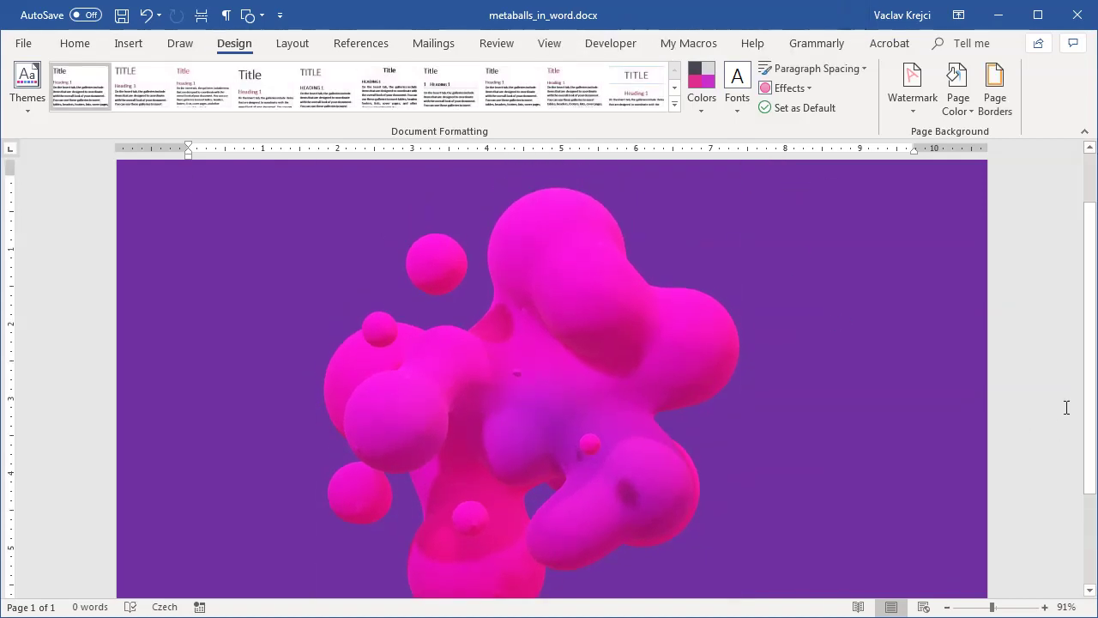
pyautogui.scroll(-2, 1086, 391)
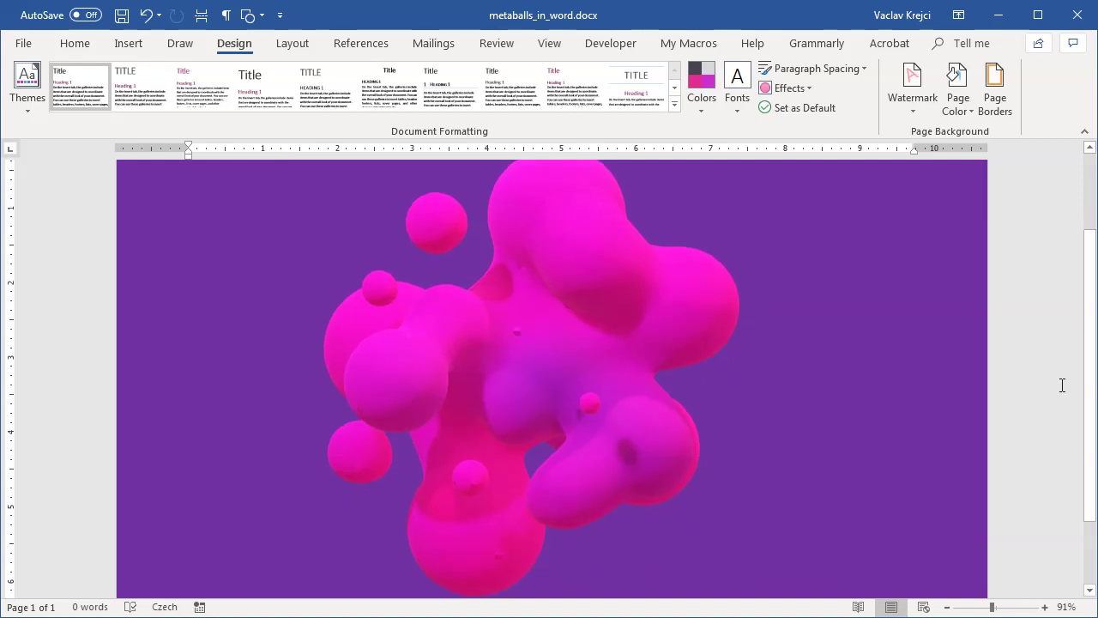
# Create a new blank document and set its page orientation to Landscape.
pyautogui.hotkey('ctrl', 'n')
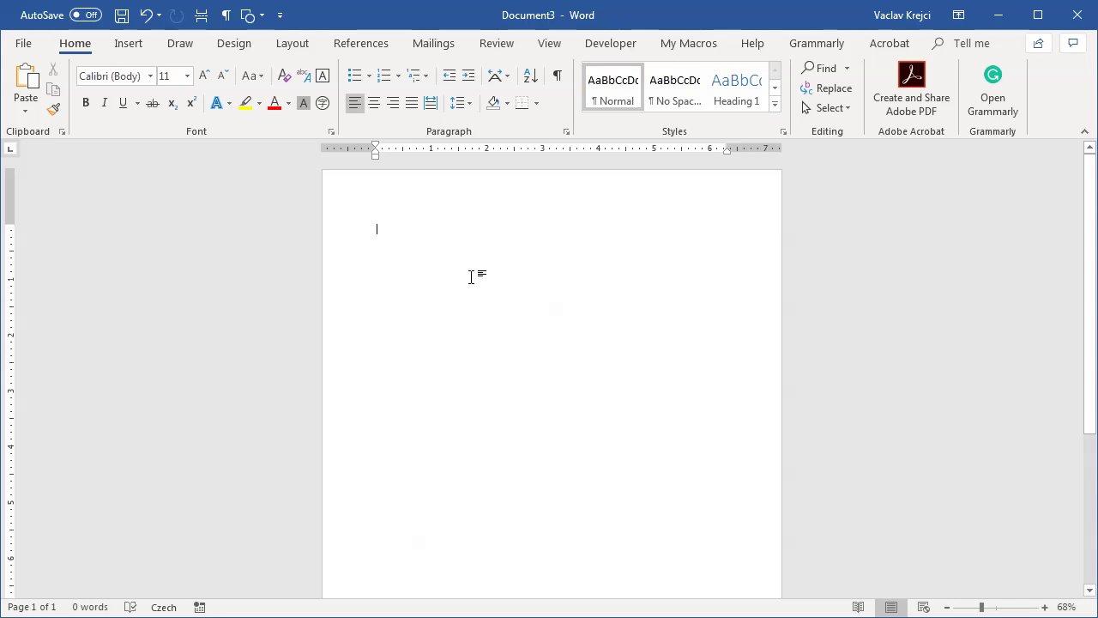
pyautogui.click(297, 44)
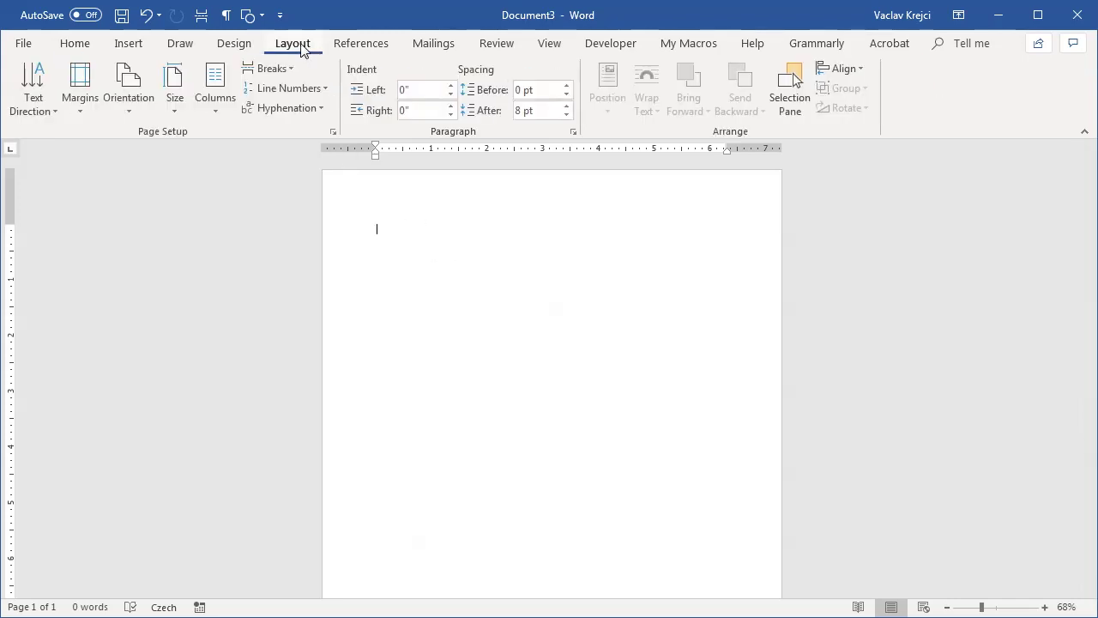
pyautogui.click(132, 103)
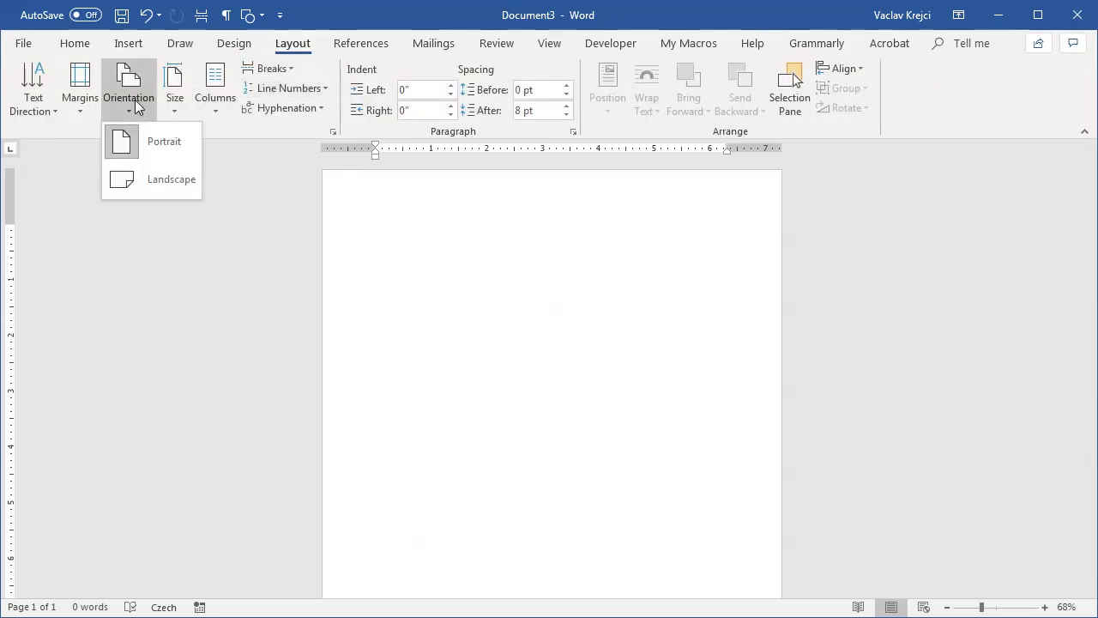
pyautogui.click(146, 182)
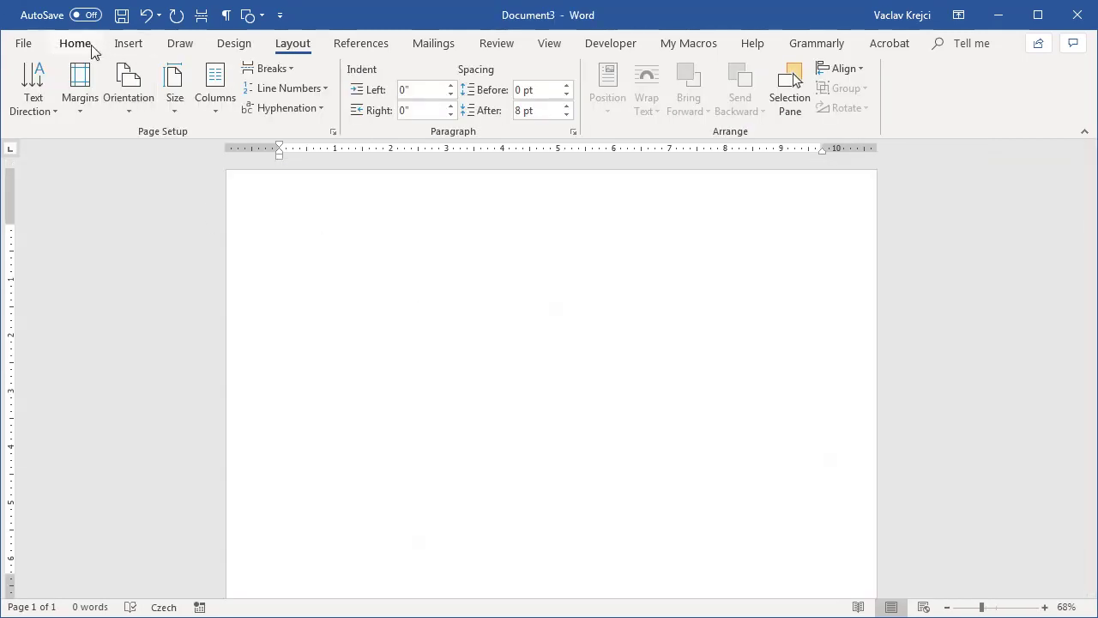
# Paste the copied screenshot of the metaballs document window onto the page, and delete it.
pyautogui.click(92, 49)
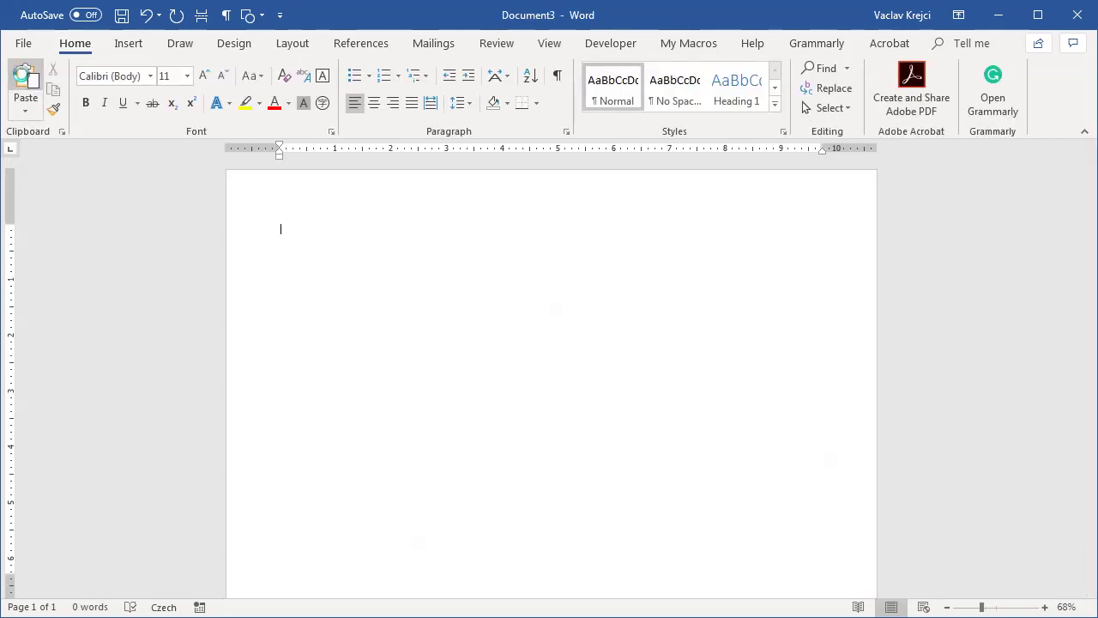
pyautogui.click(26, 81)
pyautogui.click(585, 364)
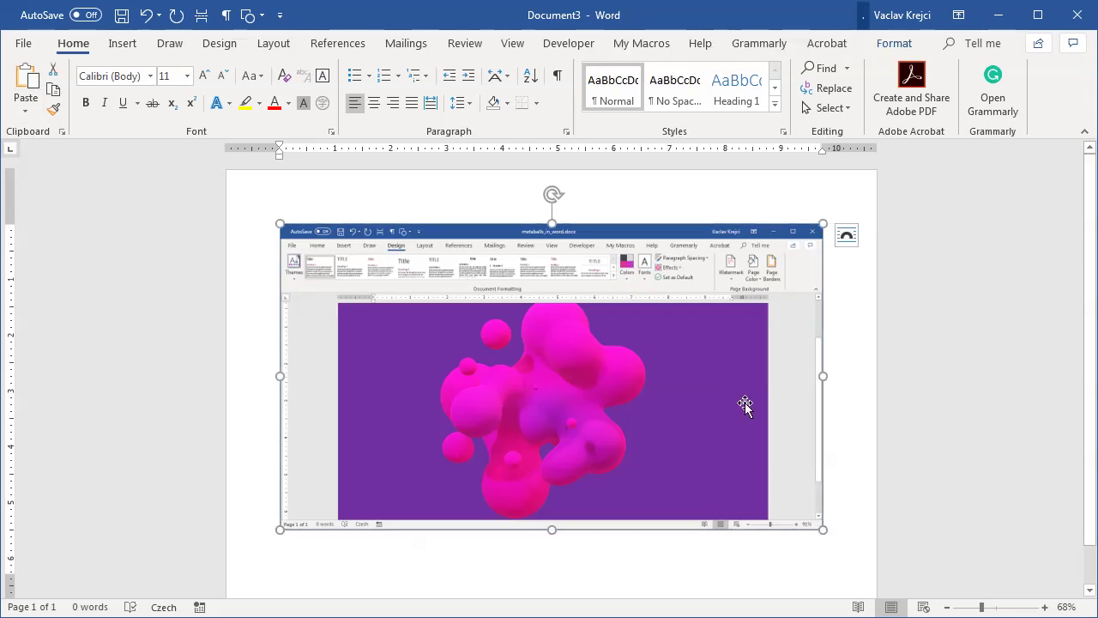
pyautogui.press('Delete')
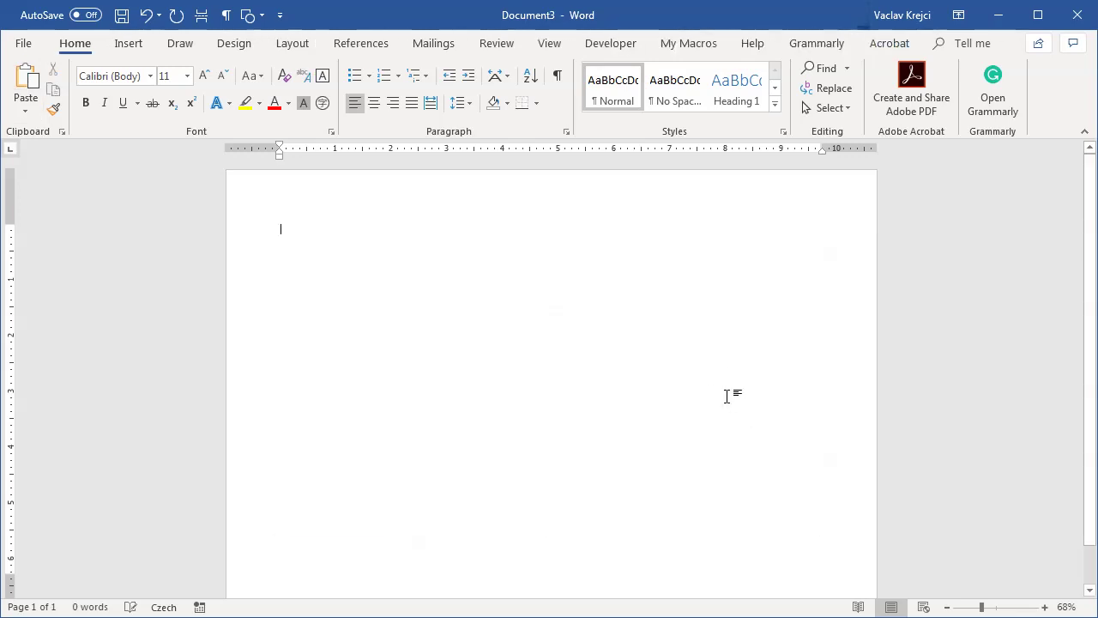
# Insert a screenshot of the open metaballs_in_word.docx window into the blank page.
pyautogui.click(131, 45)
pyautogui.click(348, 90)
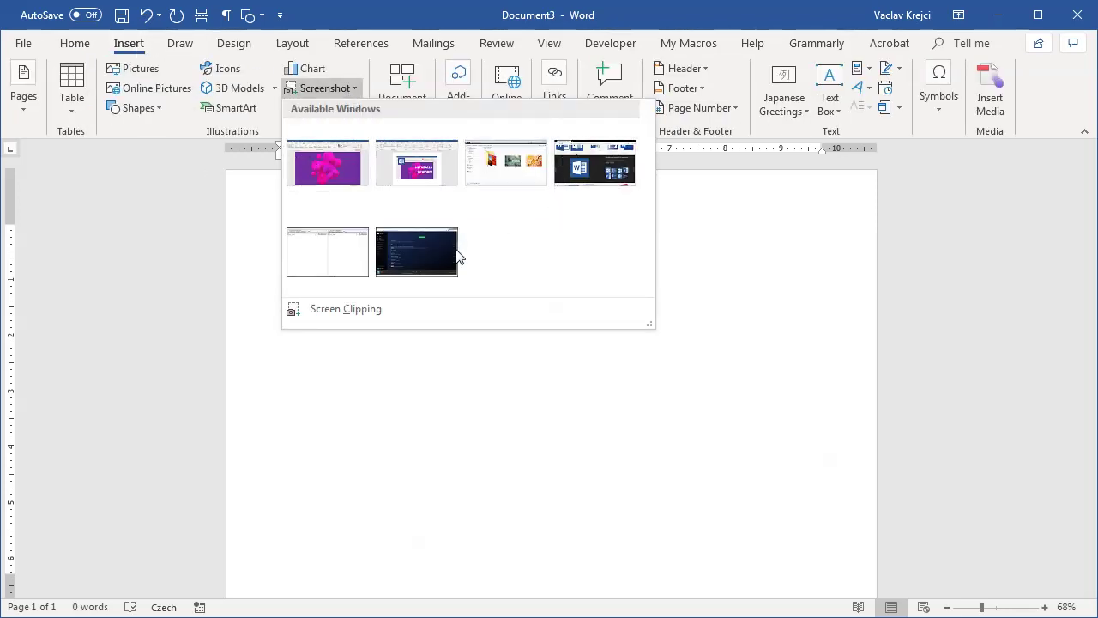
pyautogui.click(337, 167)
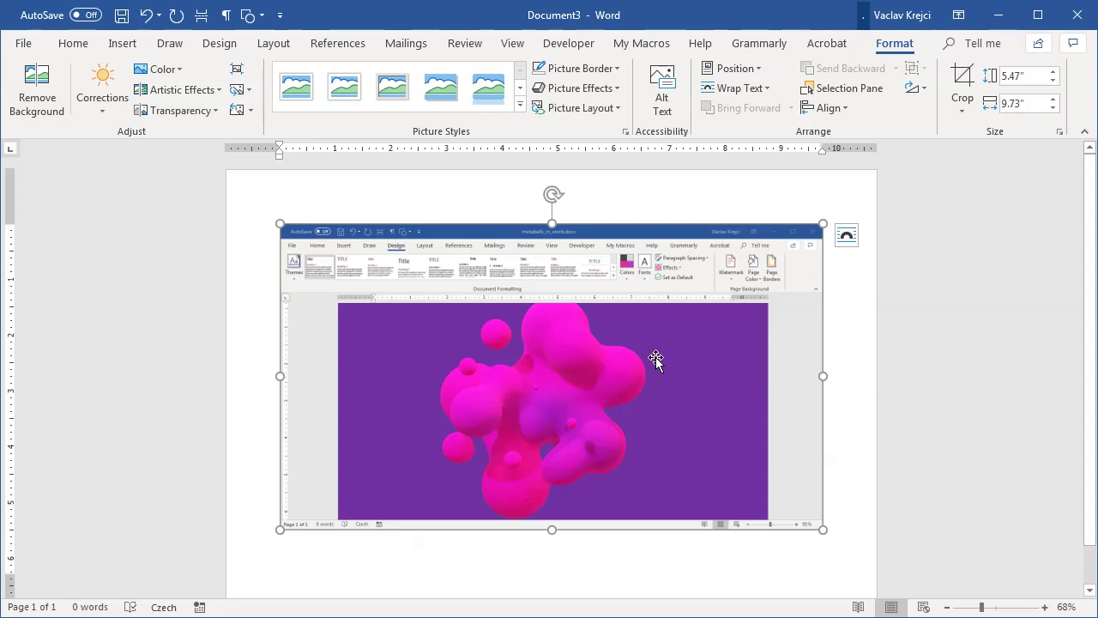
pyautogui.click(846, 392)
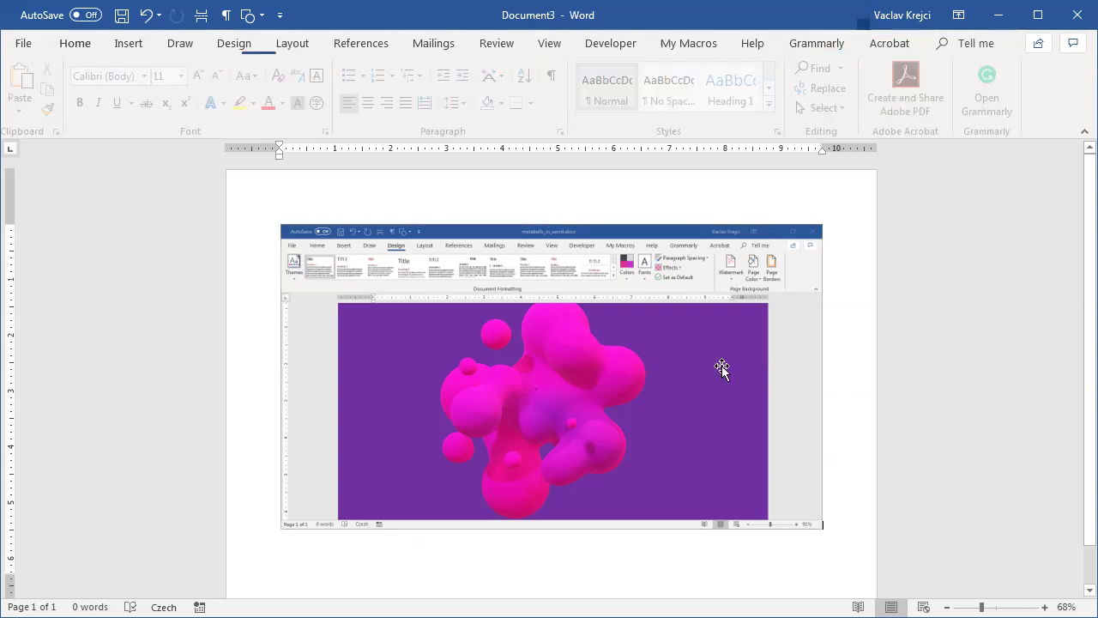
# Set the screenshot's text wrapping to Behind Text.
pyautogui.click(725, 364)
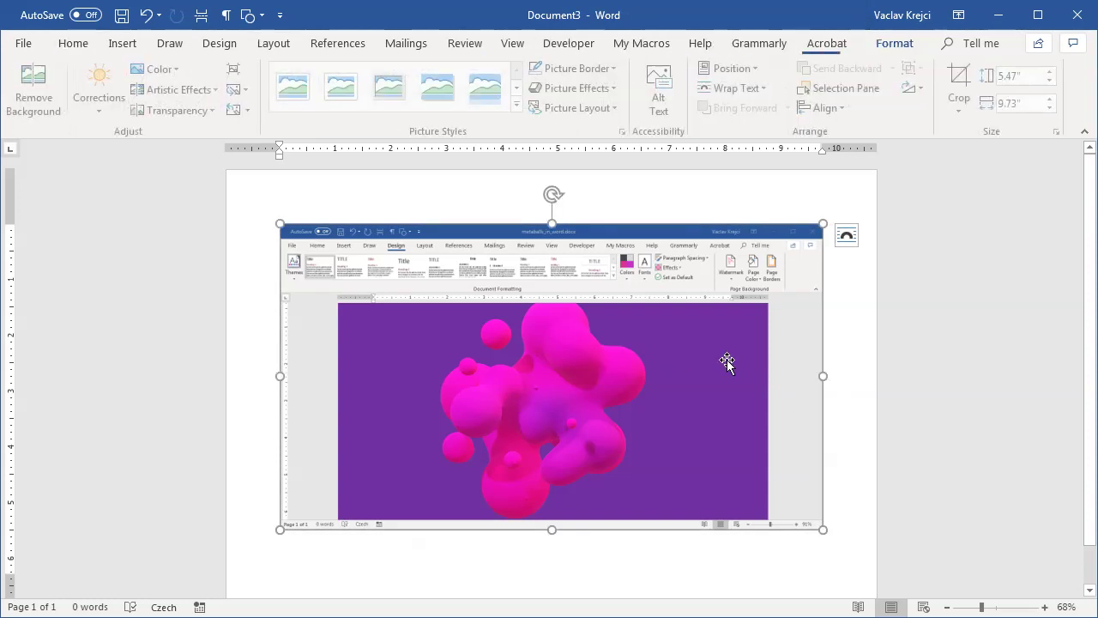
pyautogui.click(846, 235)
pyautogui.click(937, 396)
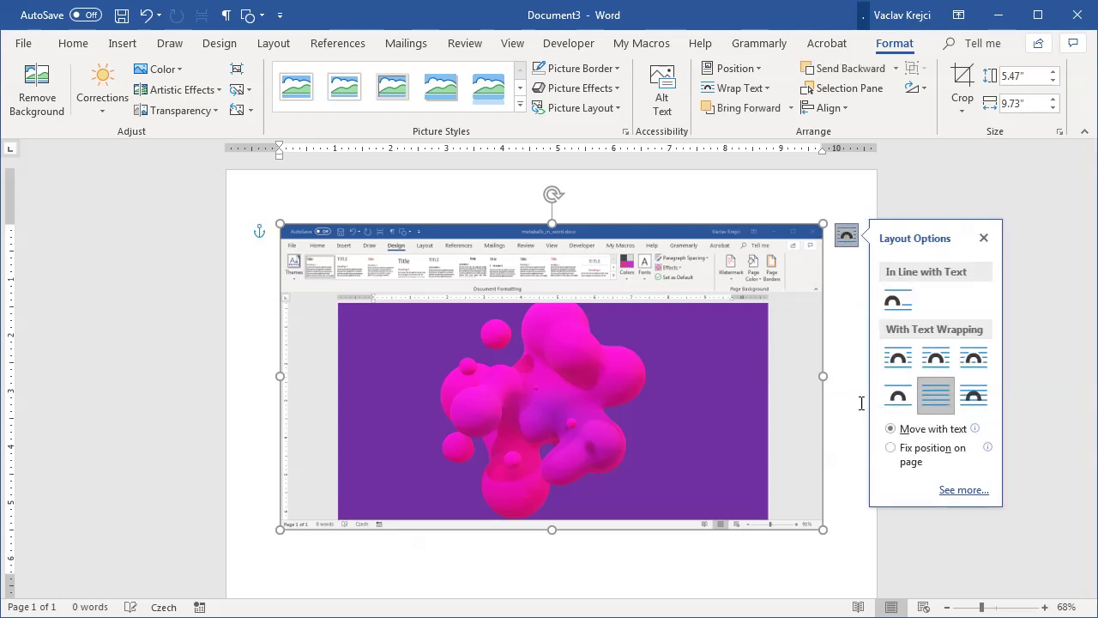
pyautogui.click(848, 405)
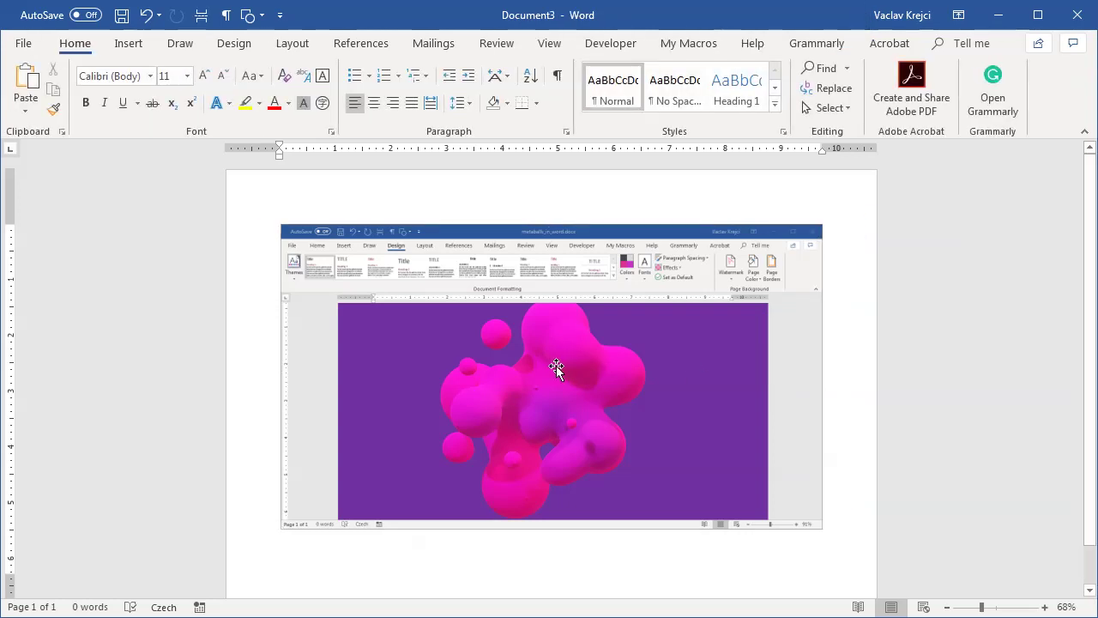
# Draw a text box about 4.8" wide and 2.48" high over the middle of the screenshot.
pyautogui.click(133, 46)
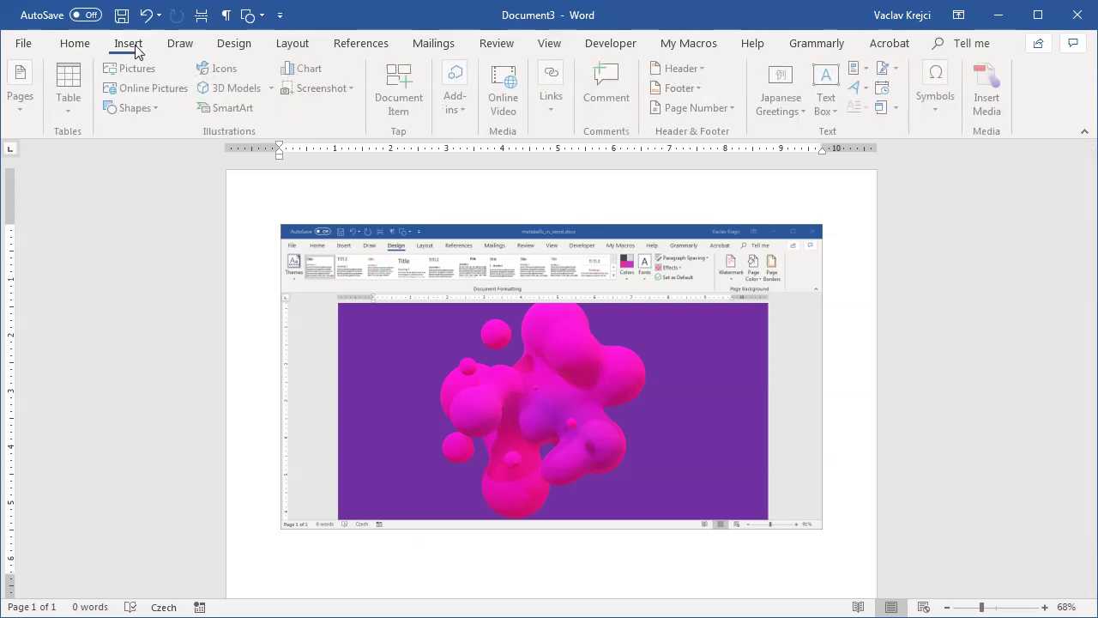
pyautogui.click(150, 111)
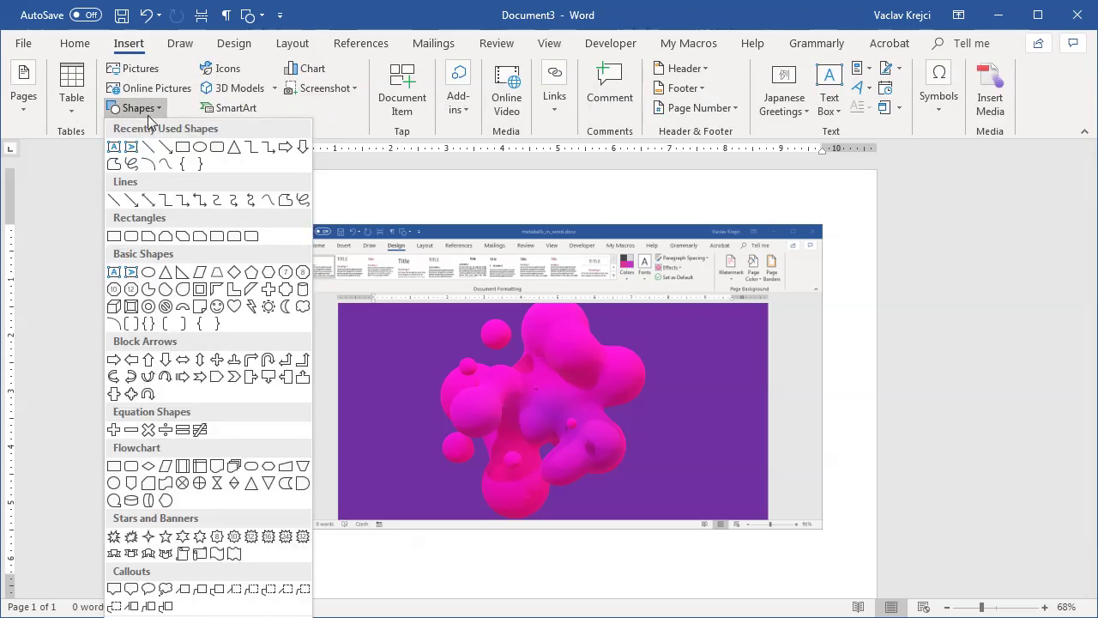
pyautogui.click(114, 147)
pyautogui.moveTo(459, 325); pyautogui.dragTo(726, 464)
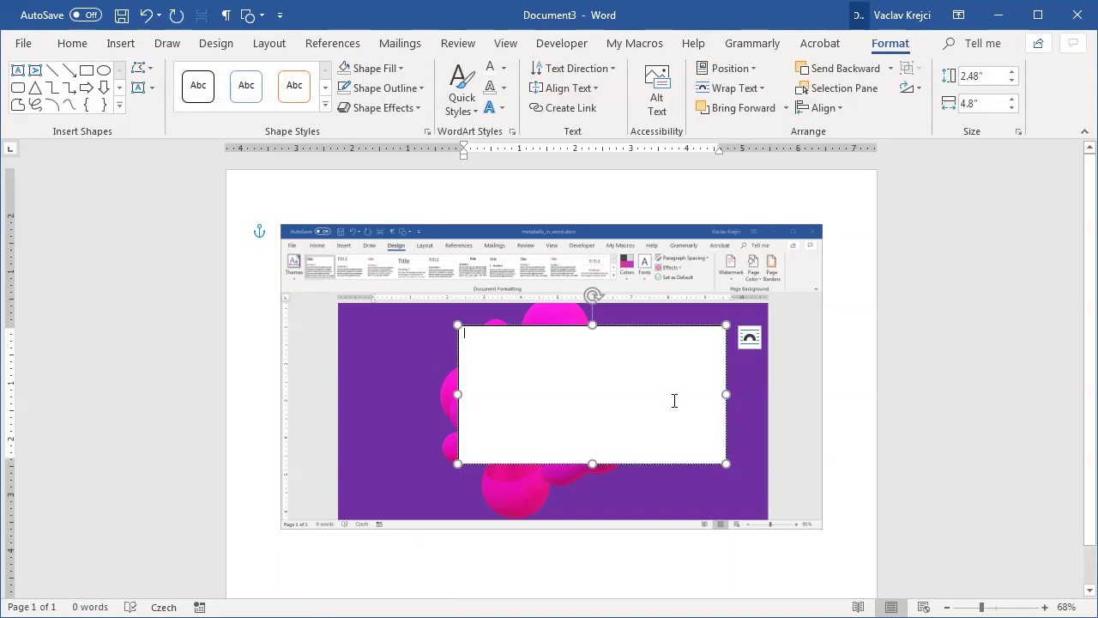
# Enter METABALLS and IN WORD as two lines in the text box, and select the whole box.
pyautogui.write('METABAL')
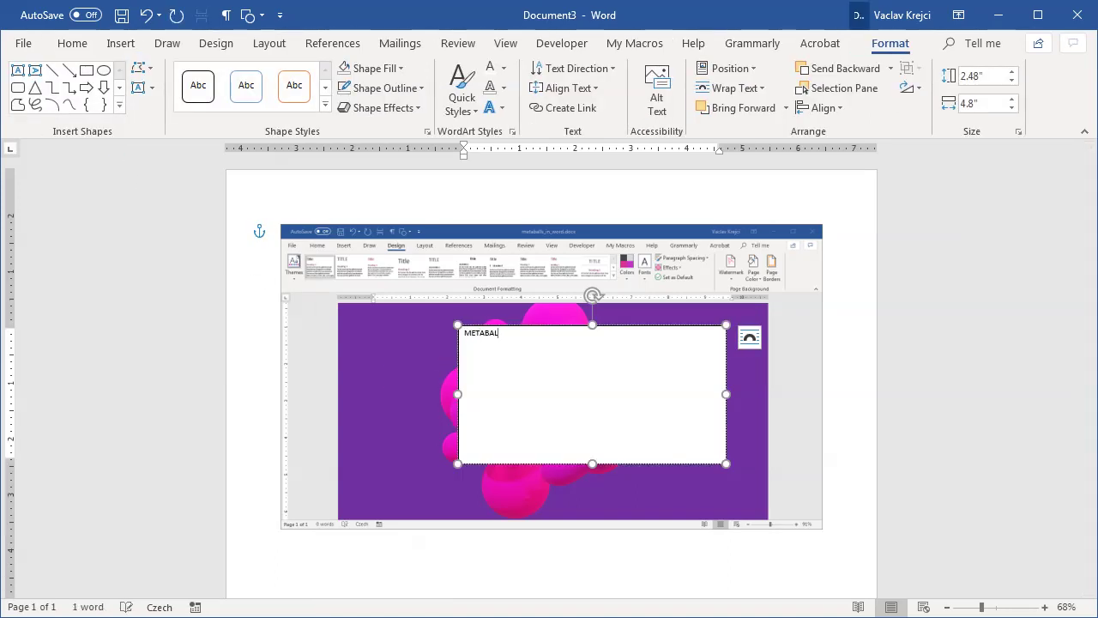
pyautogui.write('LS')
pyautogui.press('Return')
pyautogui.write('I')
pyautogui.press('BackSpace')
pyautogui.write('IN WORD')
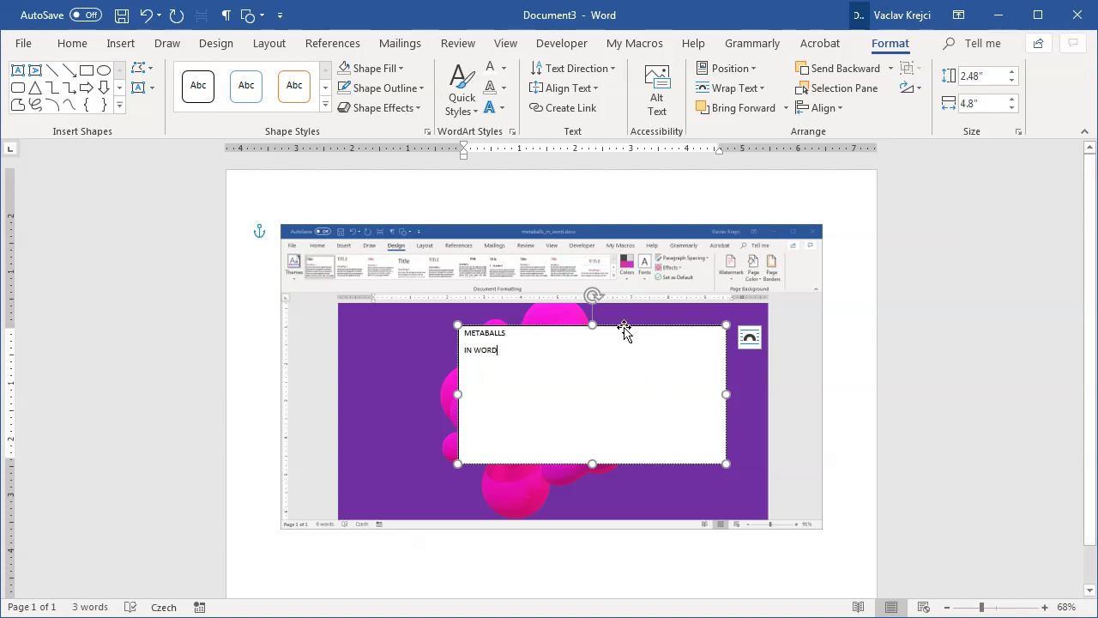
pyautogui.press('Escape')
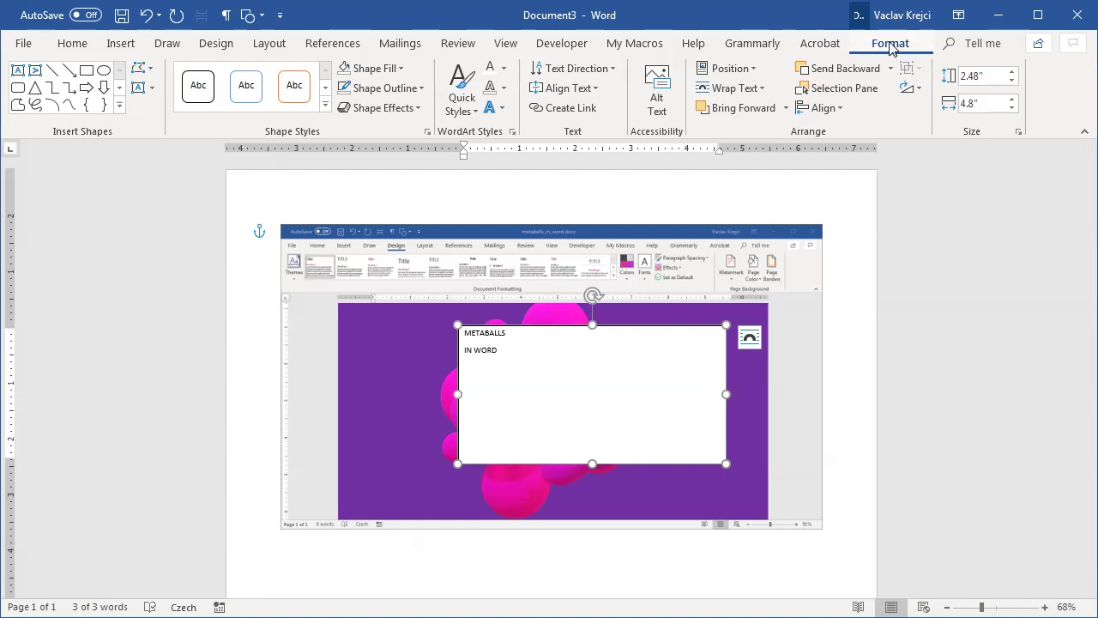
# Remove the text box's fill and outline.
pyautogui.click(376, 68)
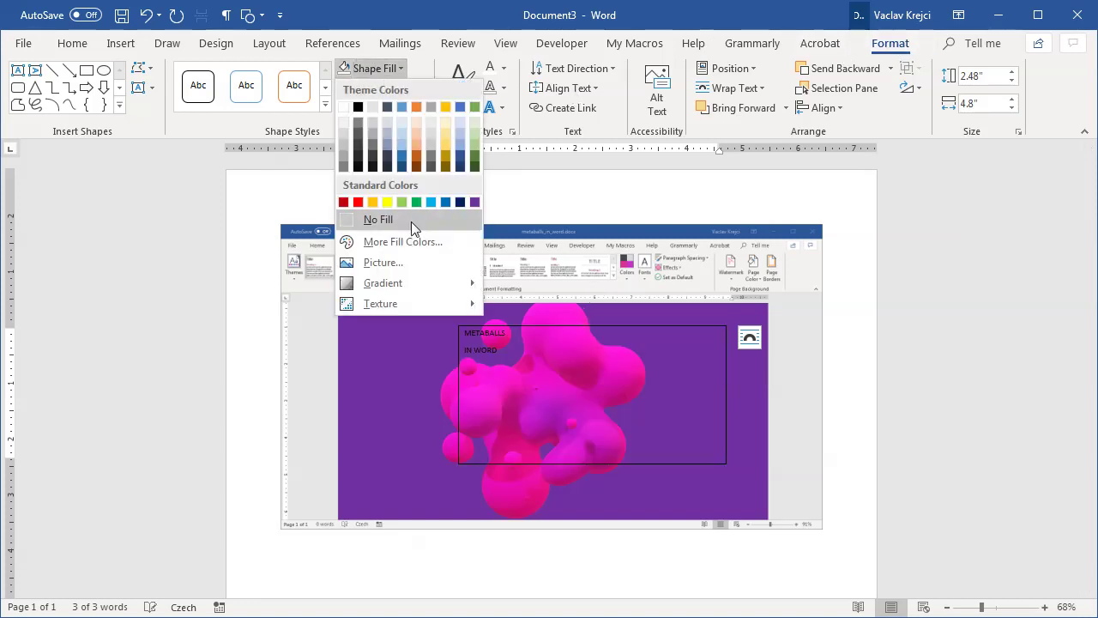
pyautogui.click(411, 221)
pyautogui.click(374, 87)
pyautogui.click(400, 238)
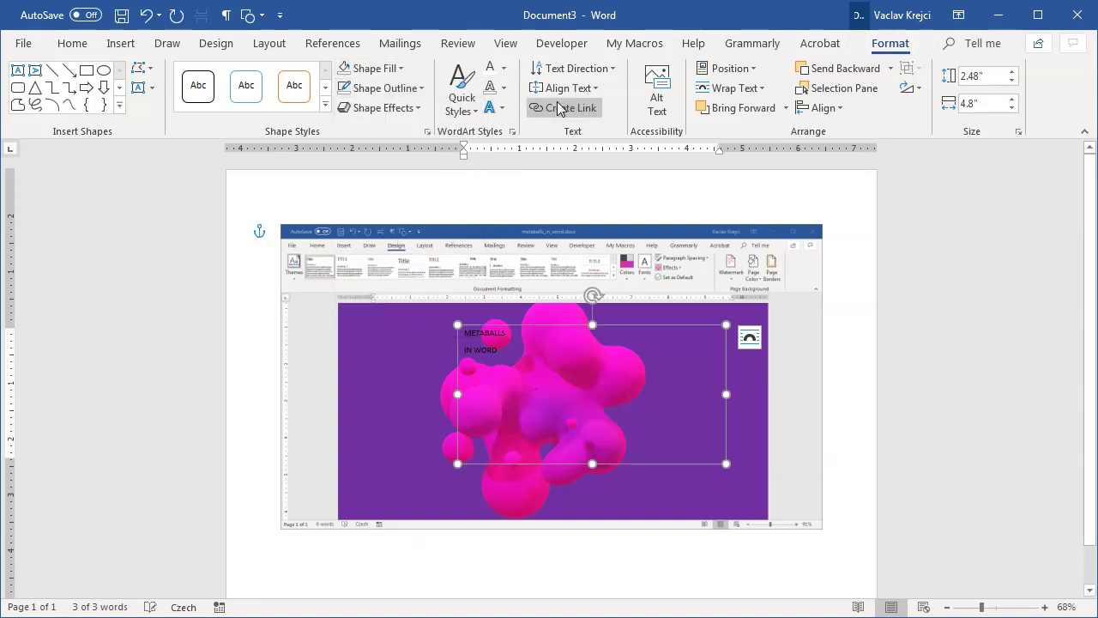
# Color the text box's text white and set its font to Intro Cond Black.
pyautogui.click(504, 68)
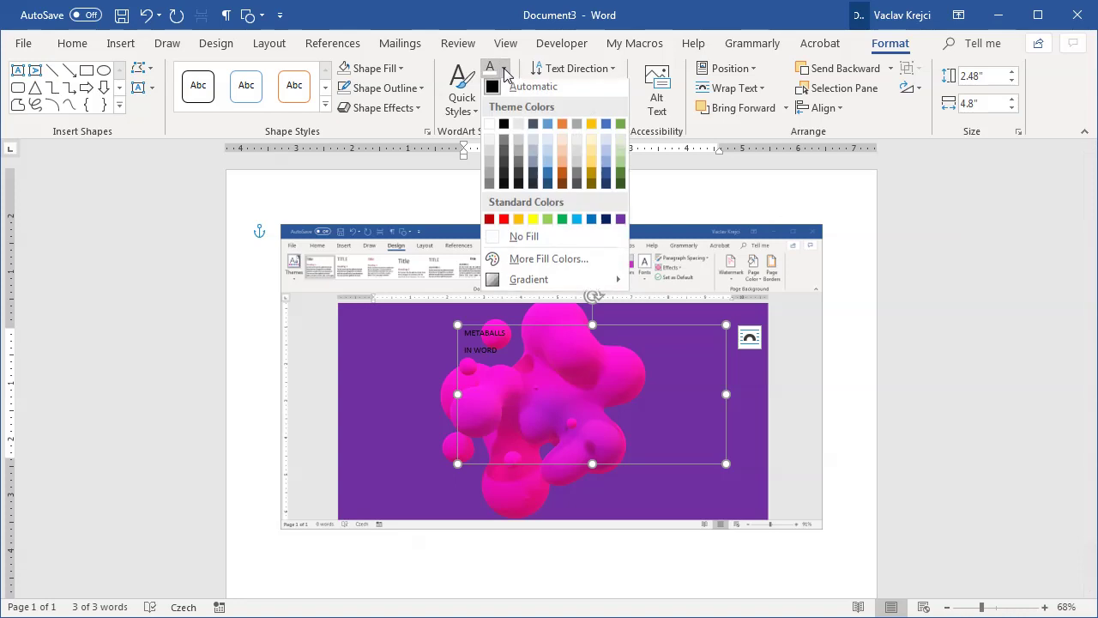
pyautogui.click(489, 128)
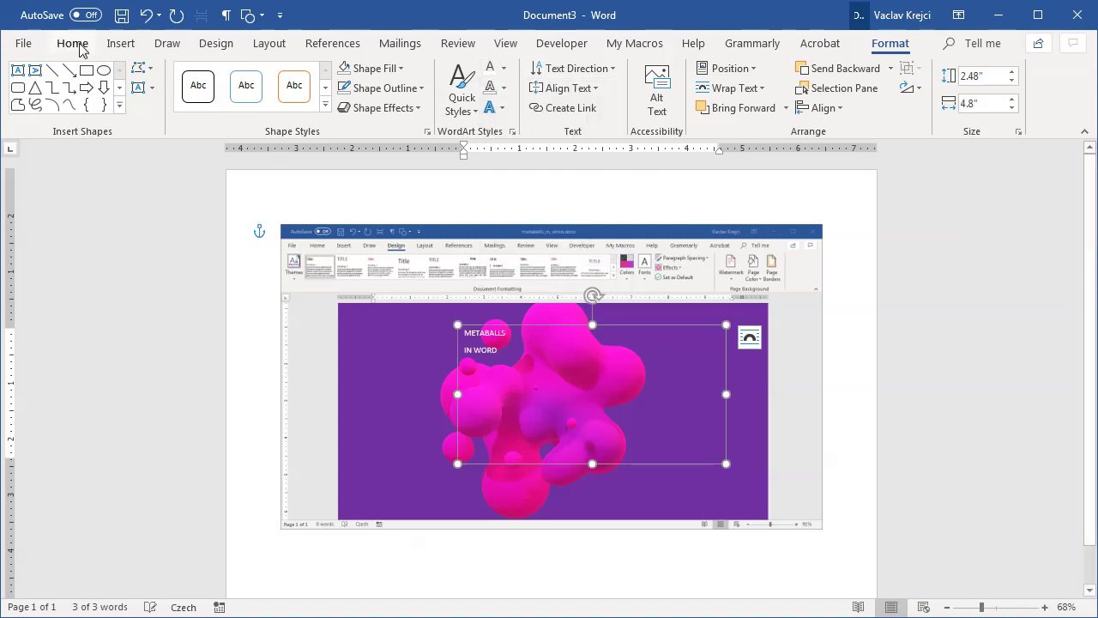
pyautogui.click(85, 49)
pyautogui.click(112, 76)
pyautogui.write('Intro Cond Black')
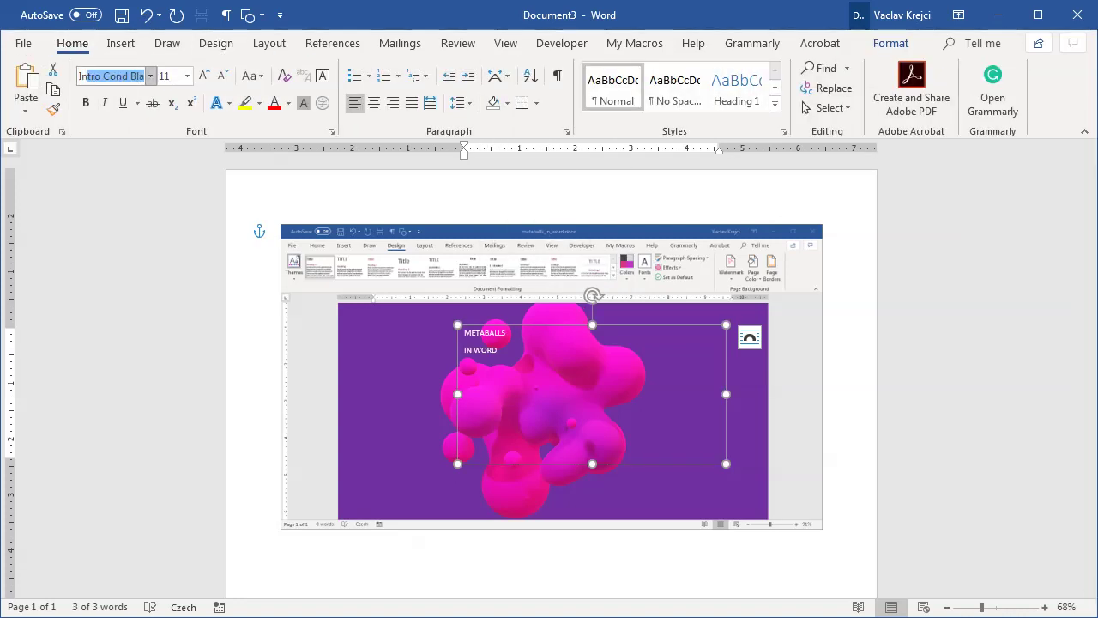
pyautogui.press('Return')
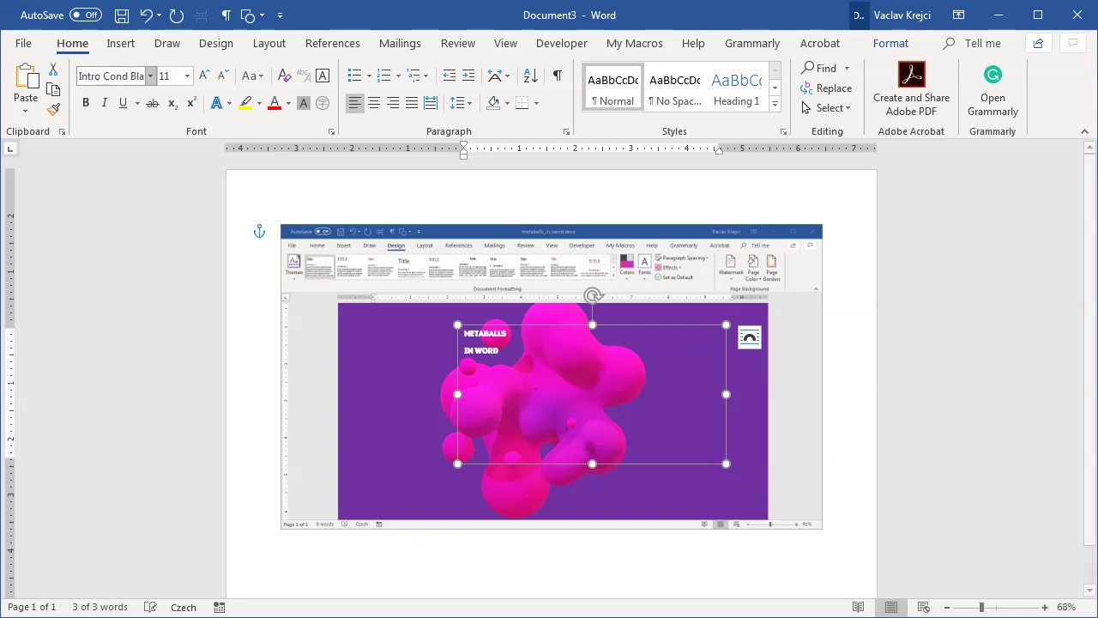
# Set the title text's font size to 72.
pyautogui.click(176, 76)
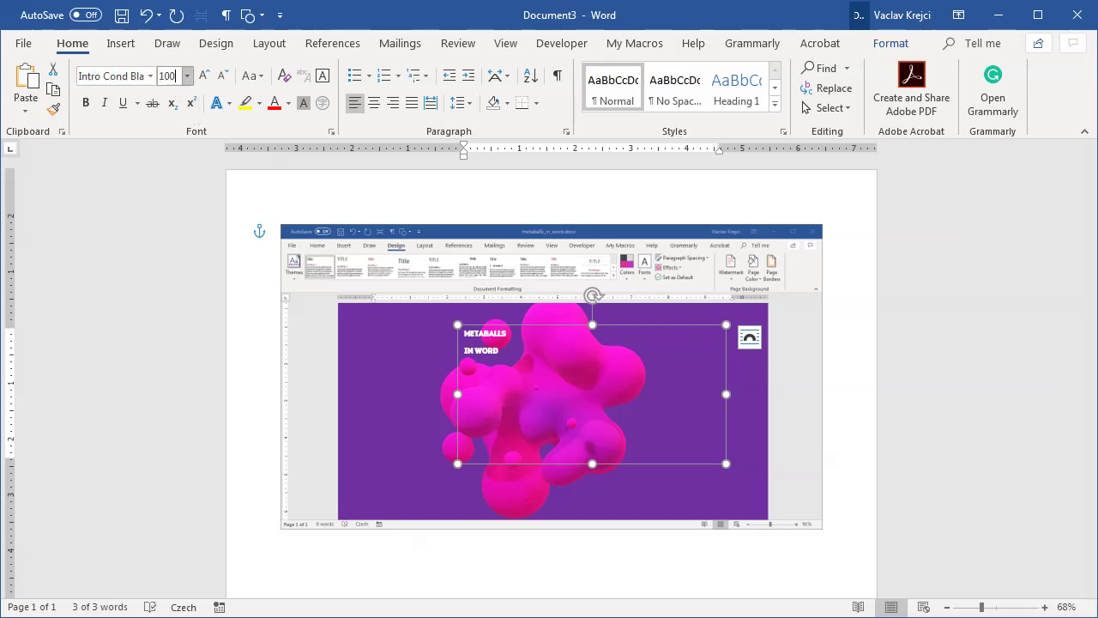
pyautogui.write('100')
pyautogui.press('Return')
pyautogui.click(225, 77)
pyautogui.click(225, 78)
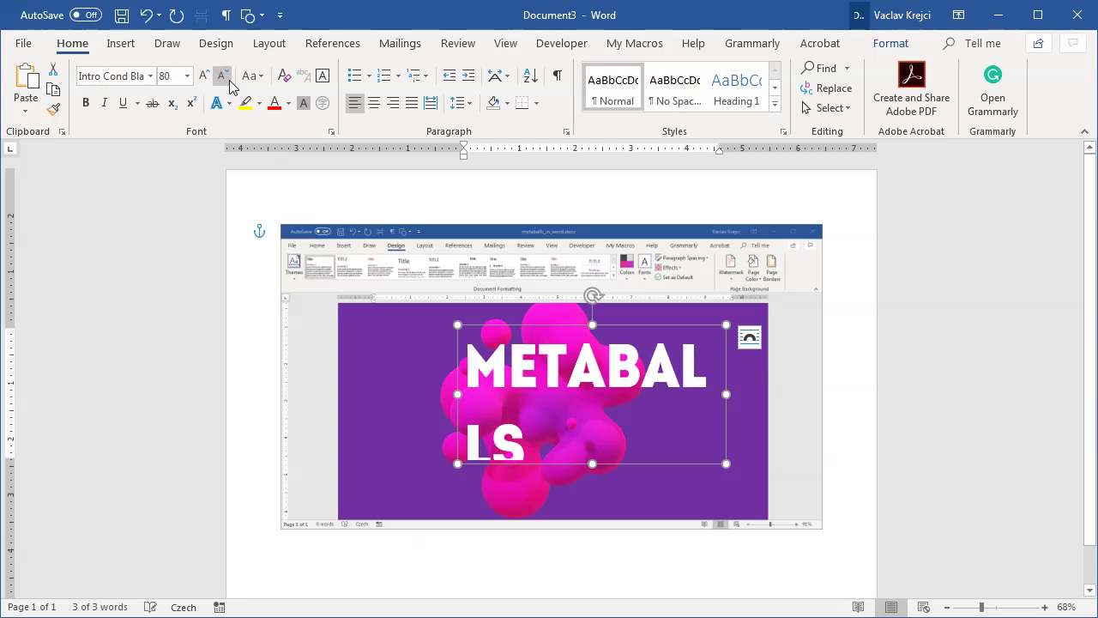
pyautogui.click(225, 77)
# Enlarge the text box to fit both title lines, and position it with right-aligned text inside the purple area.
pyautogui.moveTo(726, 464); pyautogui.dragTo(786, 495)
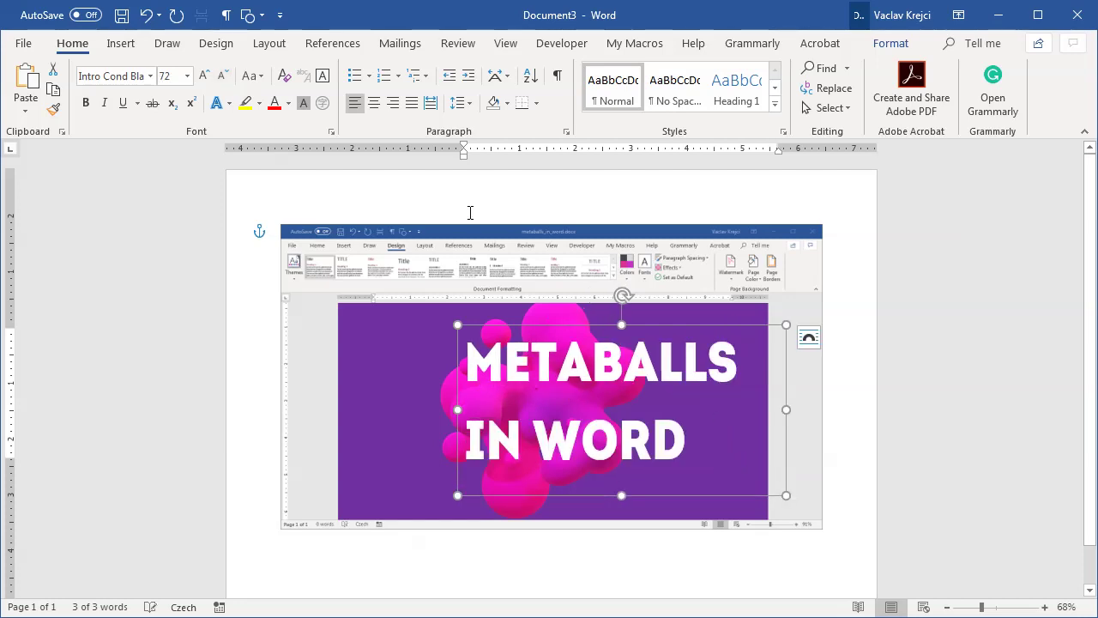
pyautogui.click(392, 102)
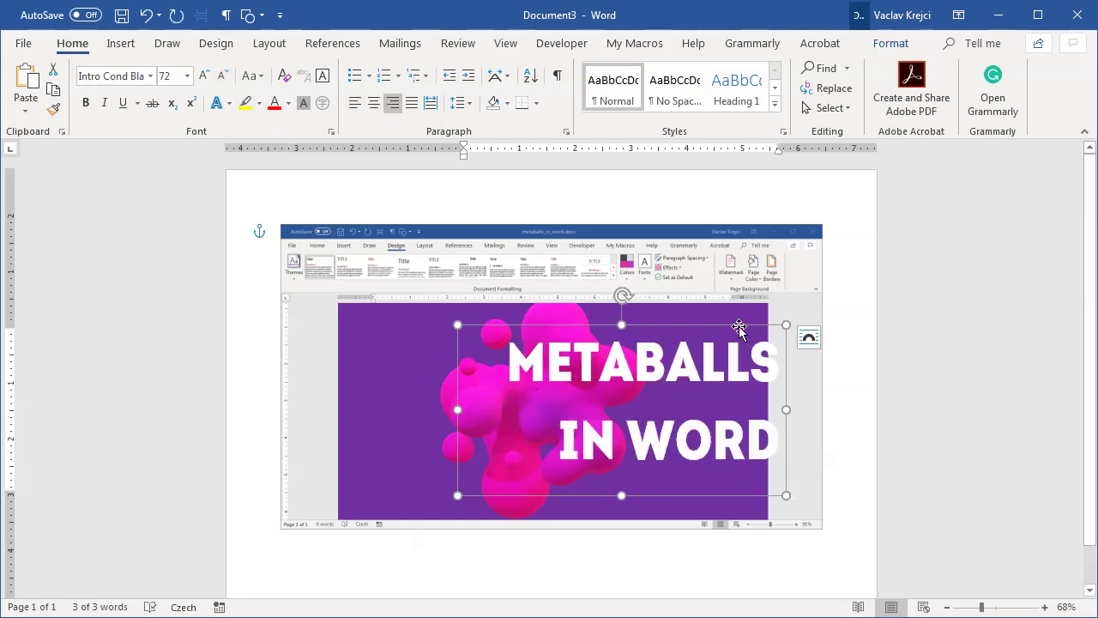
pyautogui.moveTo(739, 328); pyautogui.dragTo(707, 333)
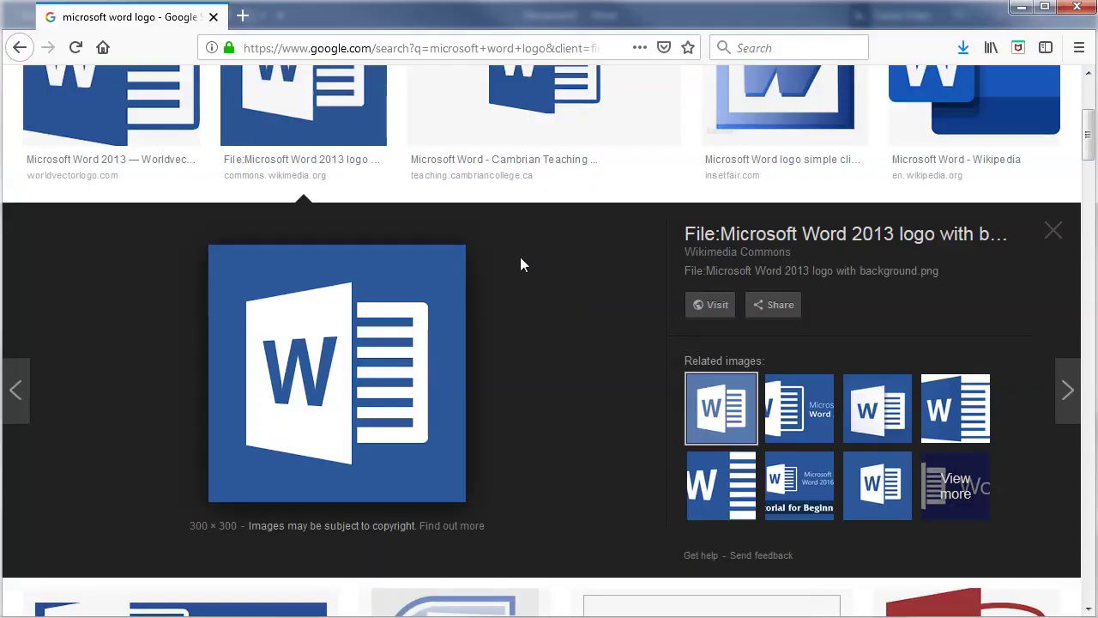
# Copy the white-on-blue Microsoft Word 2013 logo image from the search results' enlarged preview.
pyautogui.scroll(3, 520, 263)
pyautogui.scroll(2, 604, 269)
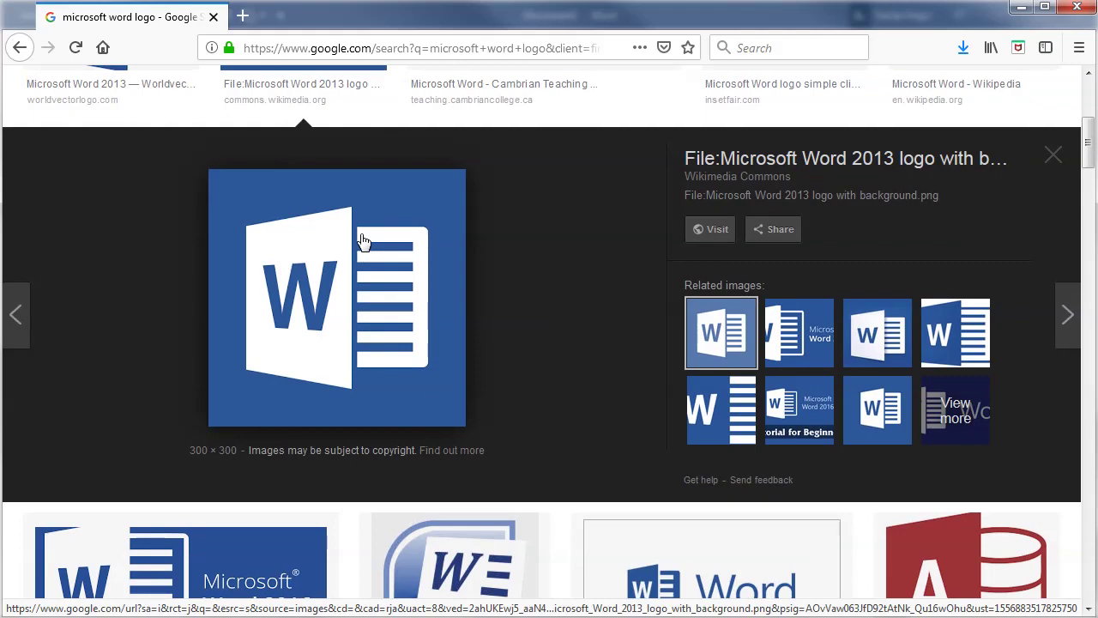
pyautogui.rightClick(364, 241)
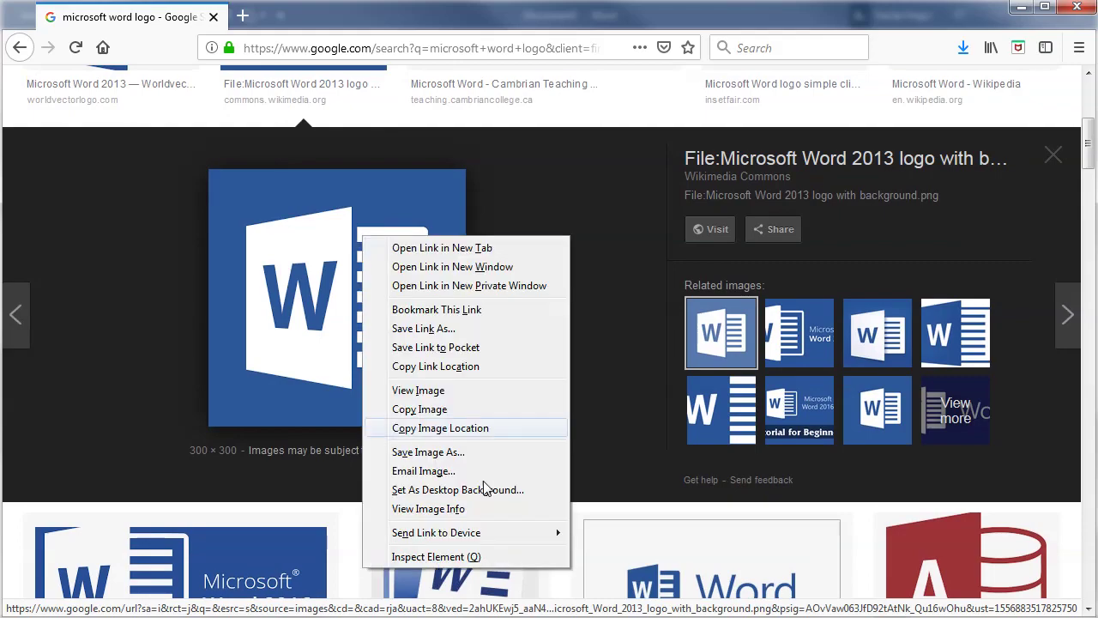
pyautogui.click(455, 413)
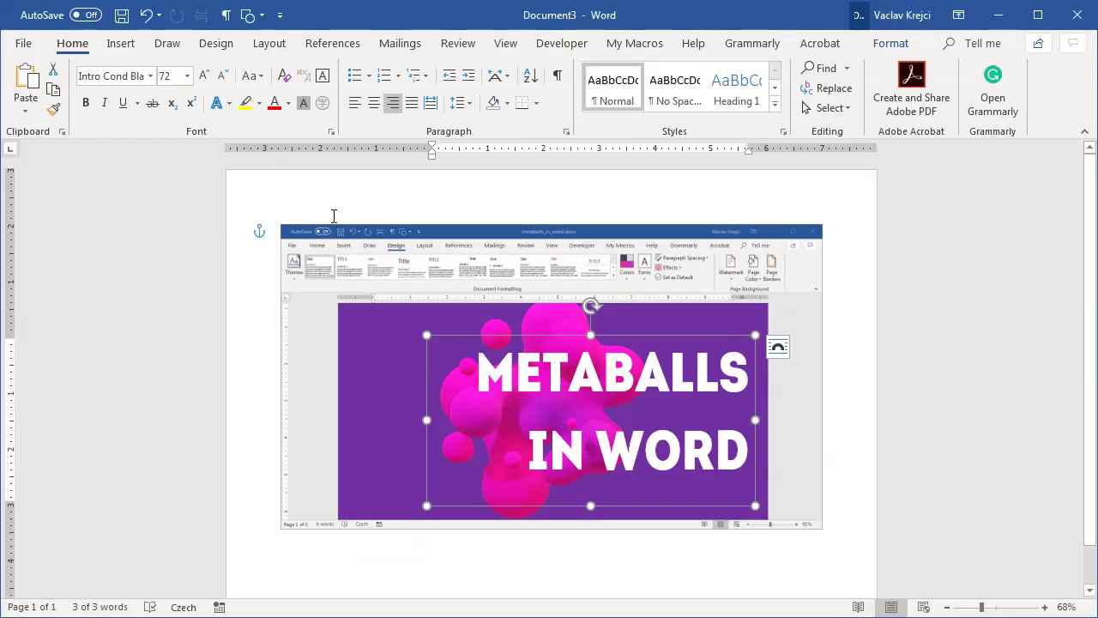
# Paste the Word logo into the Word document with Behind Text wrapping and move it over the upper middle of the metaballs screenshot.
pyautogui.click(332, 199)
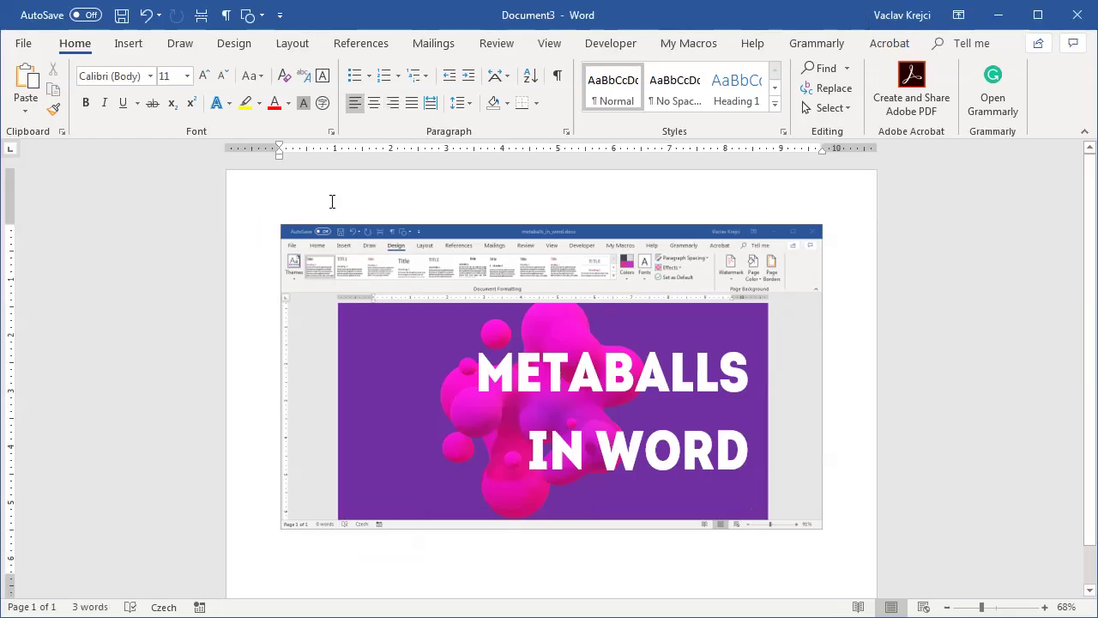
pyautogui.hotkey('ctrl', 'v')
pyautogui.click(378, 273)
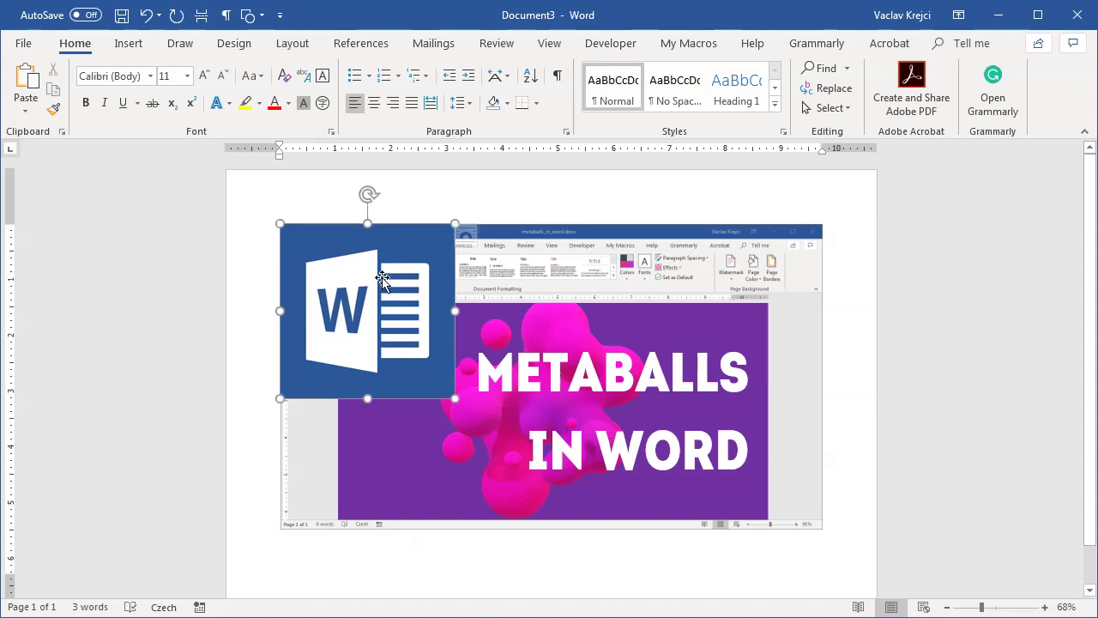
pyautogui.click(478, 234)
pyautogui.click(564, 394)
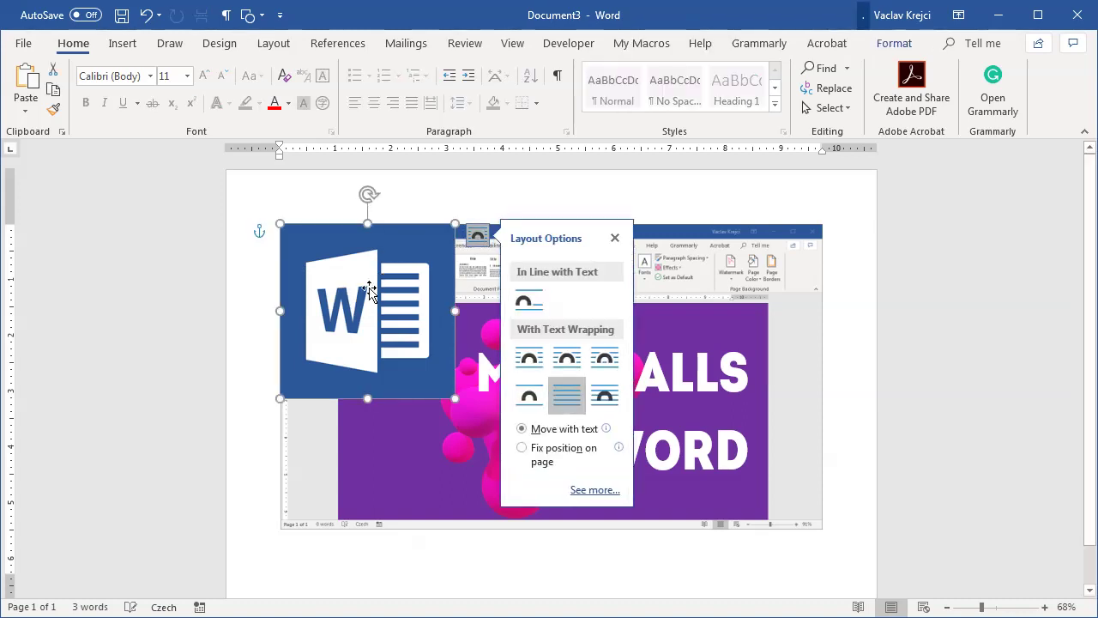
pyautogui.moveTo(317, 240); pyautogui.dragTo(351, 248)
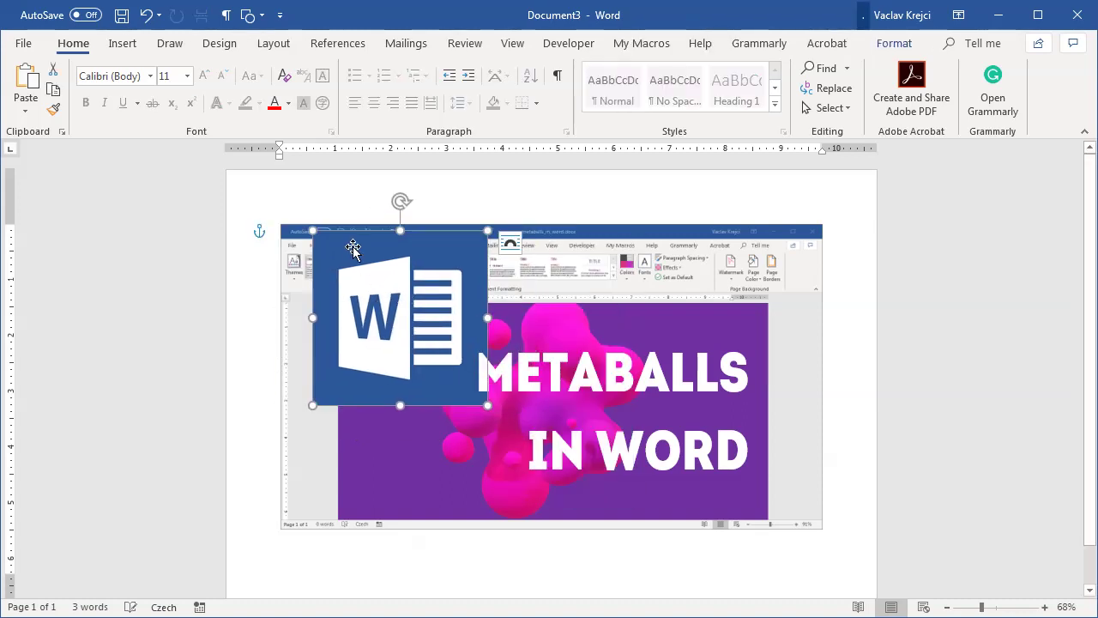
pyautogui.moveTo(410, 306); pyautogui.dragTo(605, 298)
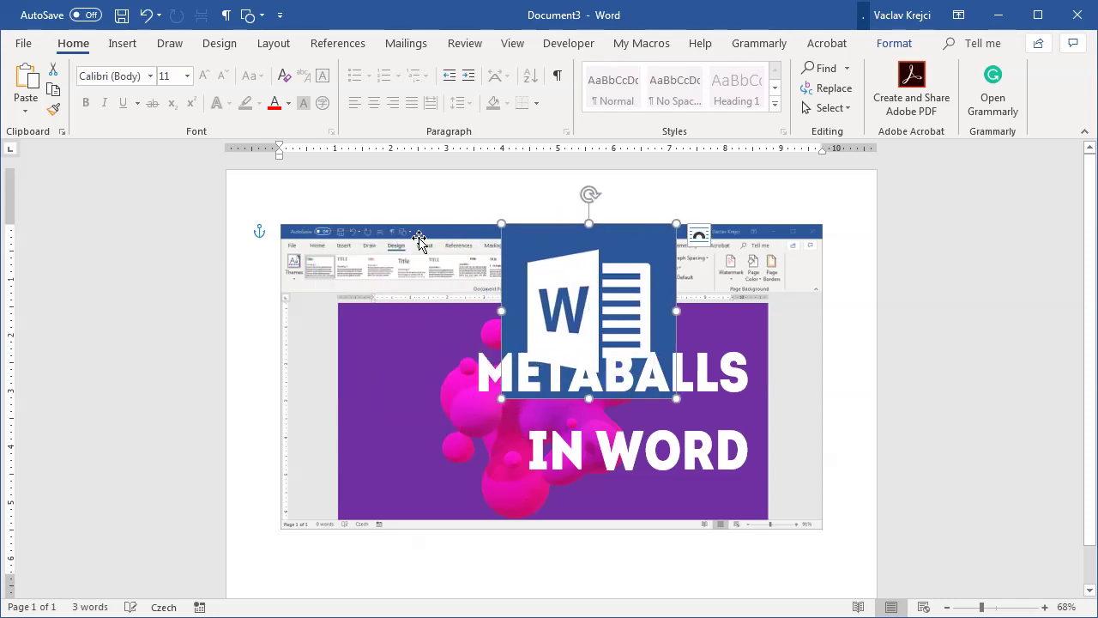
# Draw a square shape with rounded corners over the upper-left corner of the metaballs screenshot.
pyautogui.click(129, 45)
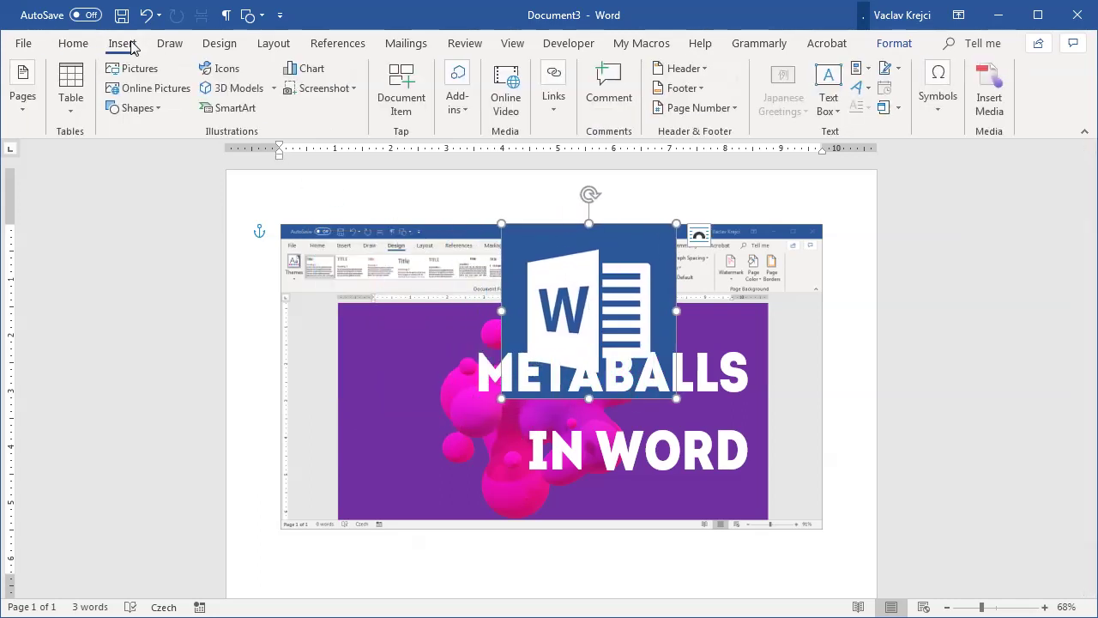
pyautogui.click(147, 116)
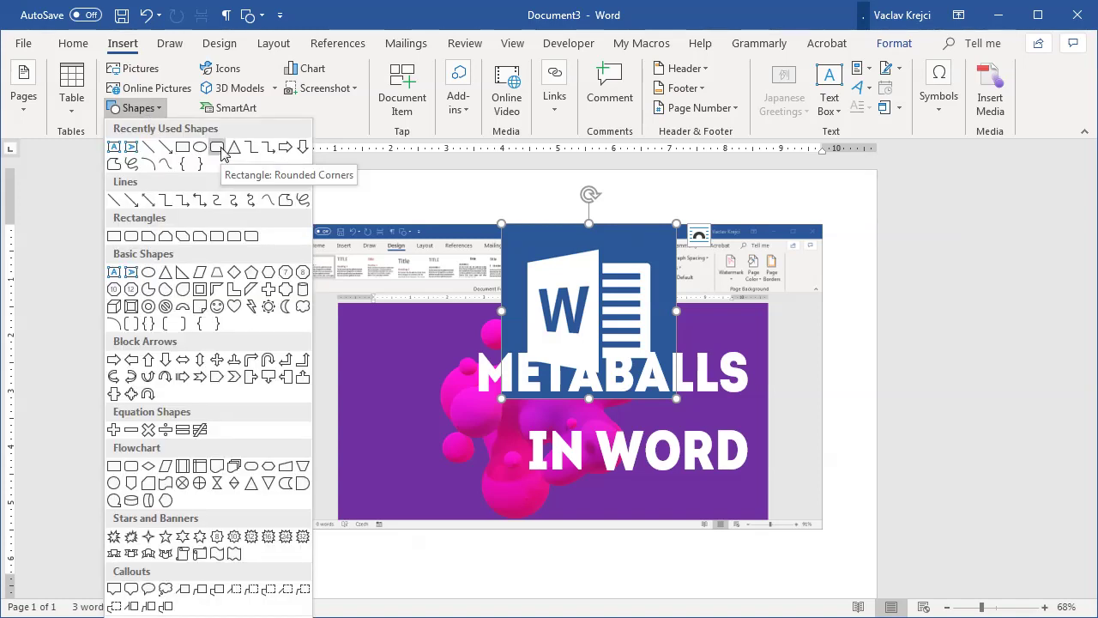
pyautogui.click(218, 147)
pyautogui.moveTo(298, 247); pyautogui.dragTo(413, 330)
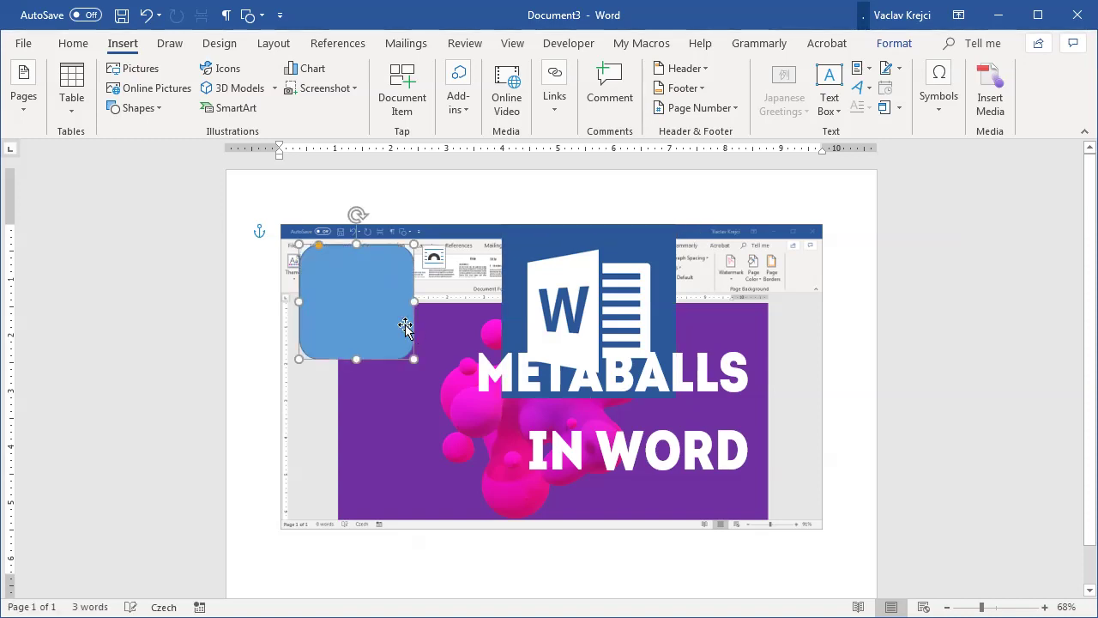
# Delete the pasted square logo picture from the middle of the screenshot.
pyautogui.click(574, 292)
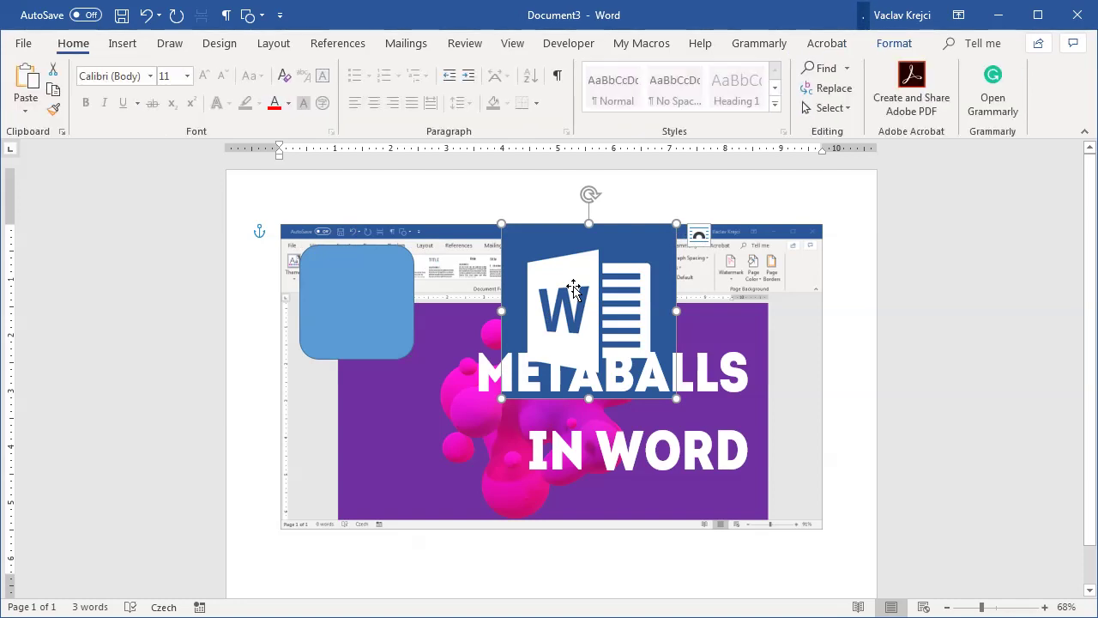
pyautogui.press('Delete')
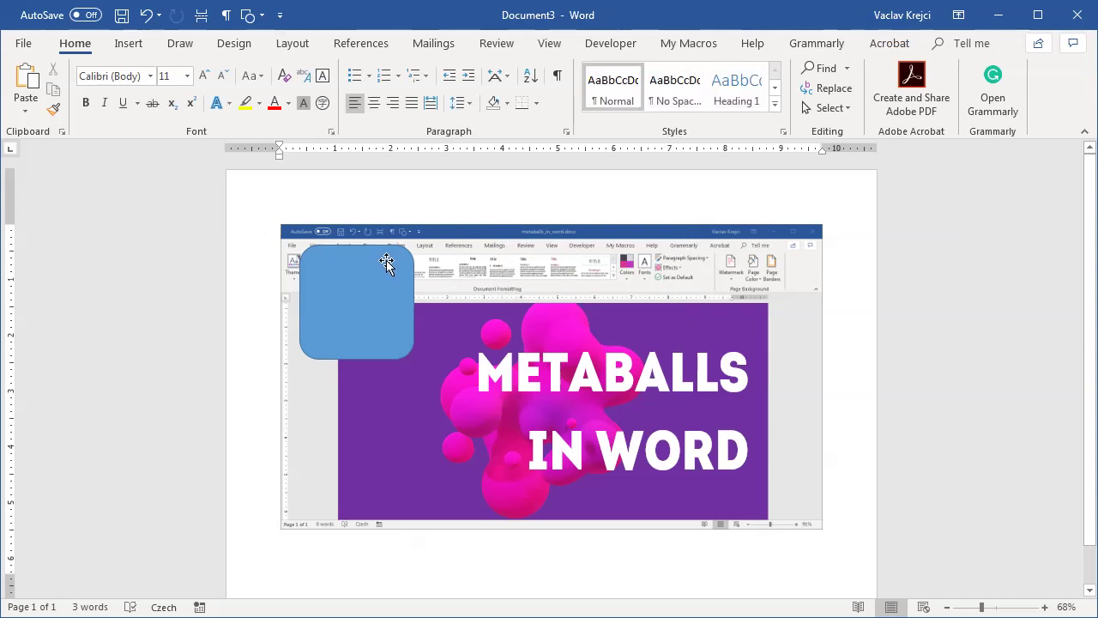
# Remove the outline of the rounded rectangle.
pyautogui.click(360, 254)
pyautogui.rightClick(361, 254)
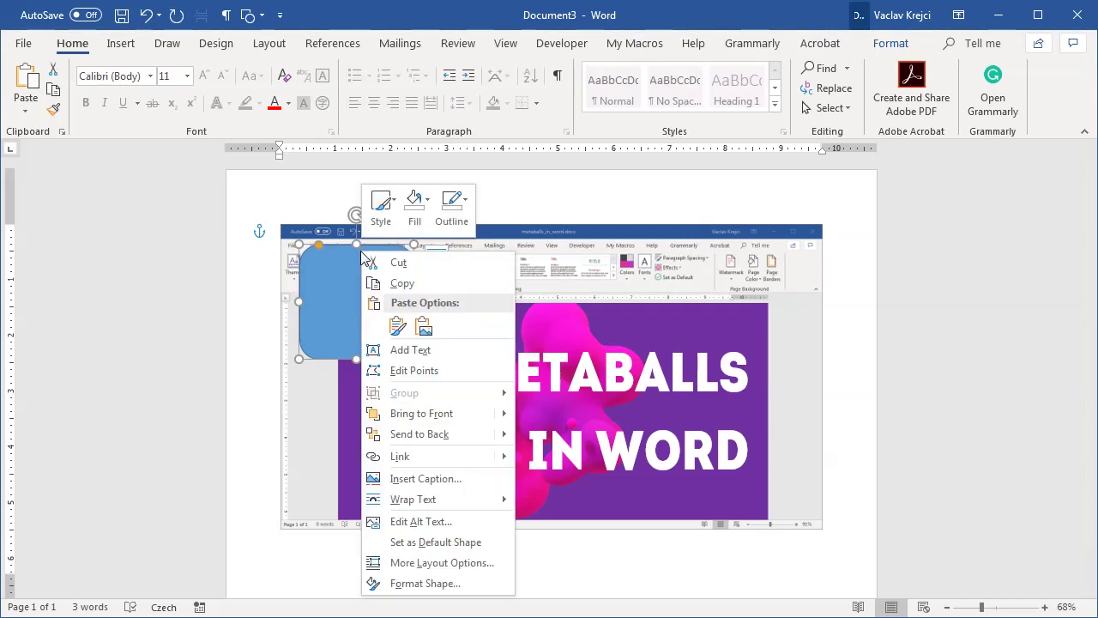
pyautogui.click(416, 585)
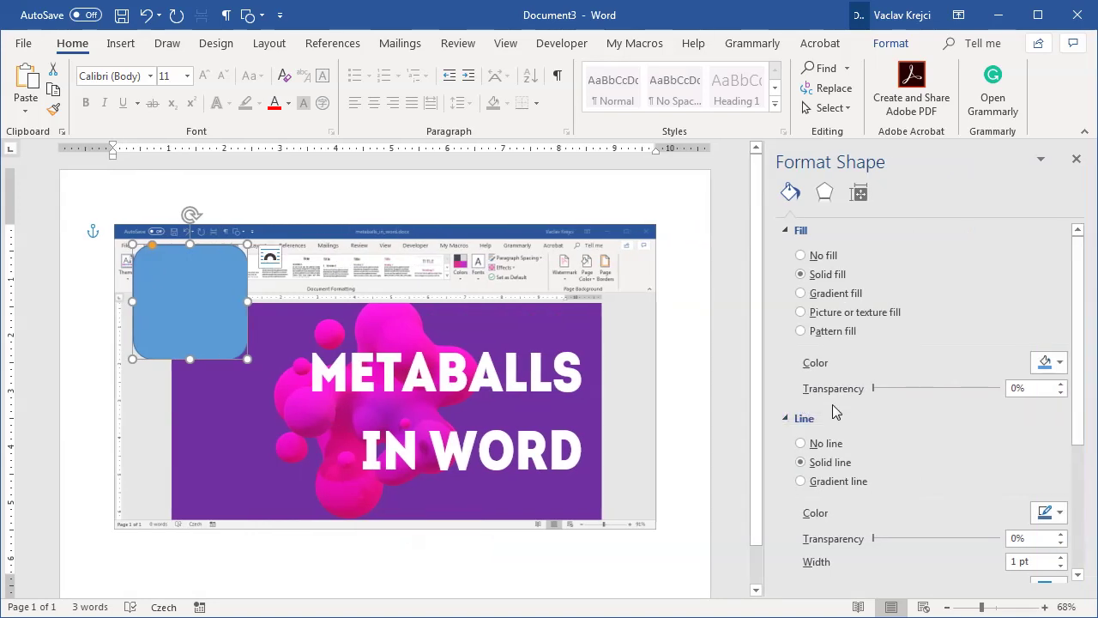
pyautogui.click(821, 443)
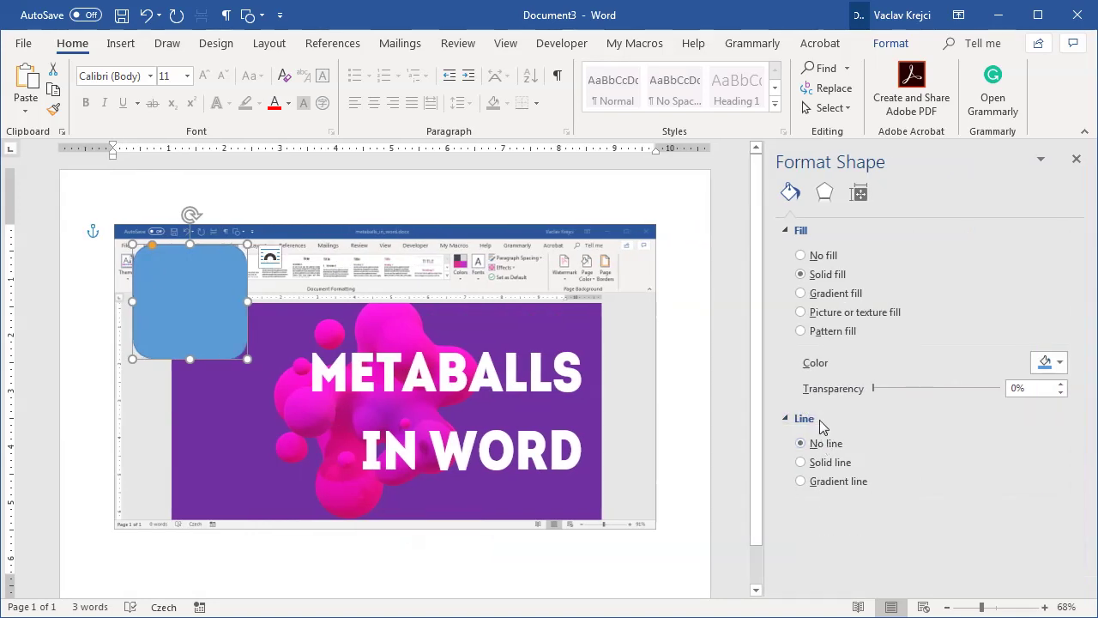
# Fill the rounded rectangle with the Word logo from the clipboard and slightly reduce its corner rounding.
pyautogui.click(837, 314)
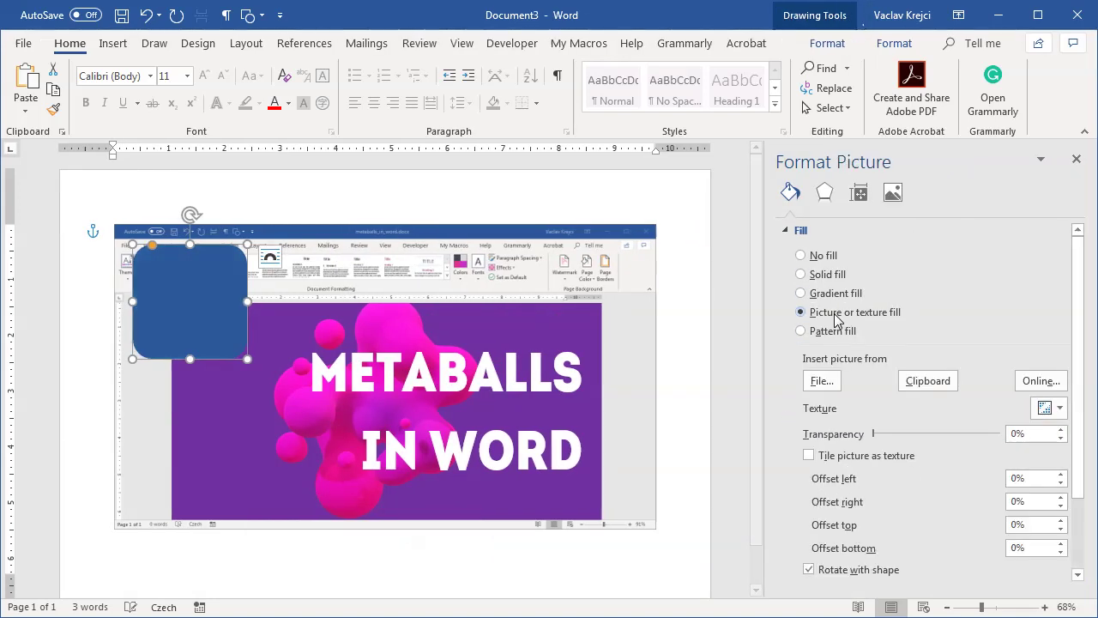
pyautogui.click(928, 381)
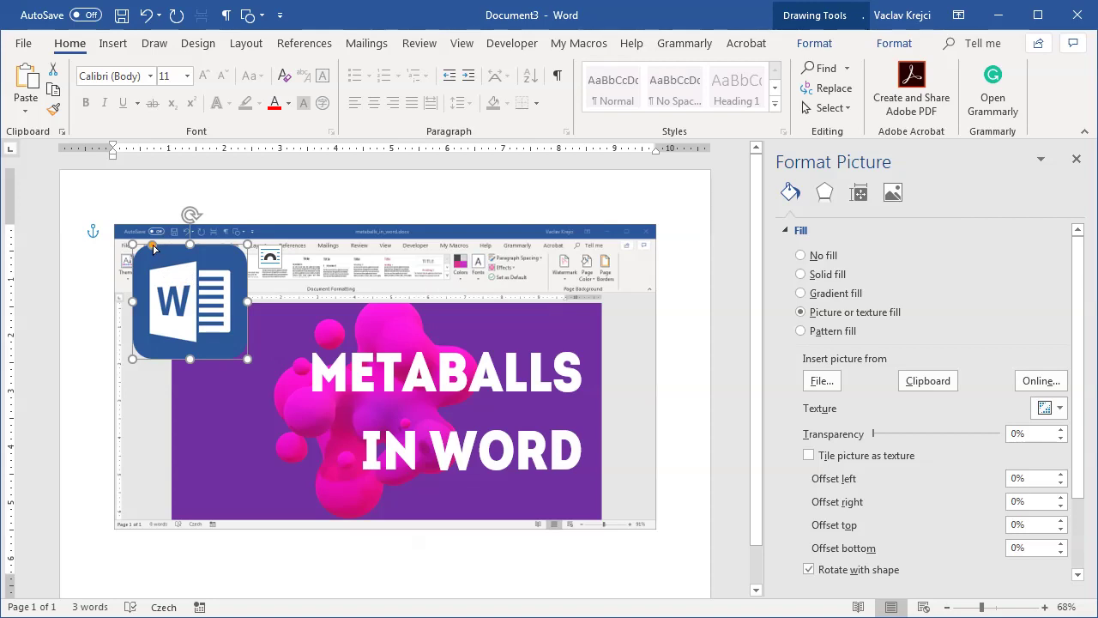
pyautogui.moveTo(153, 247); pyautogui.dragTo(145, 247)
# Apply a preset outer shadow cast straight down (90° angle, 3 pt distance) to the logo shape.
pyautogui.click(826, 193)
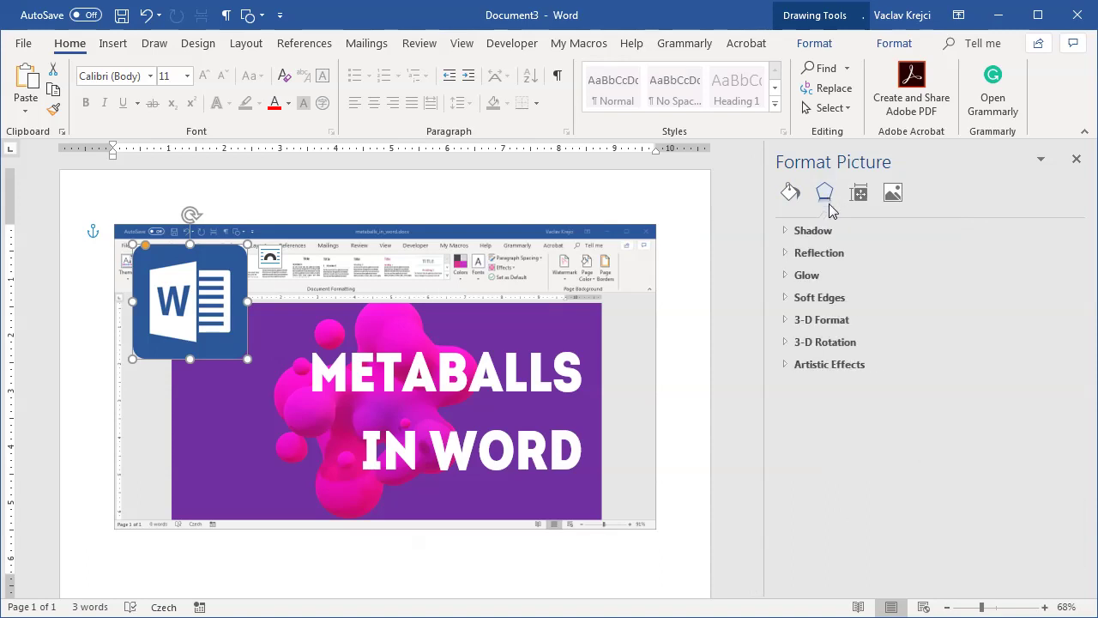
pyautogui.click(821, 230)
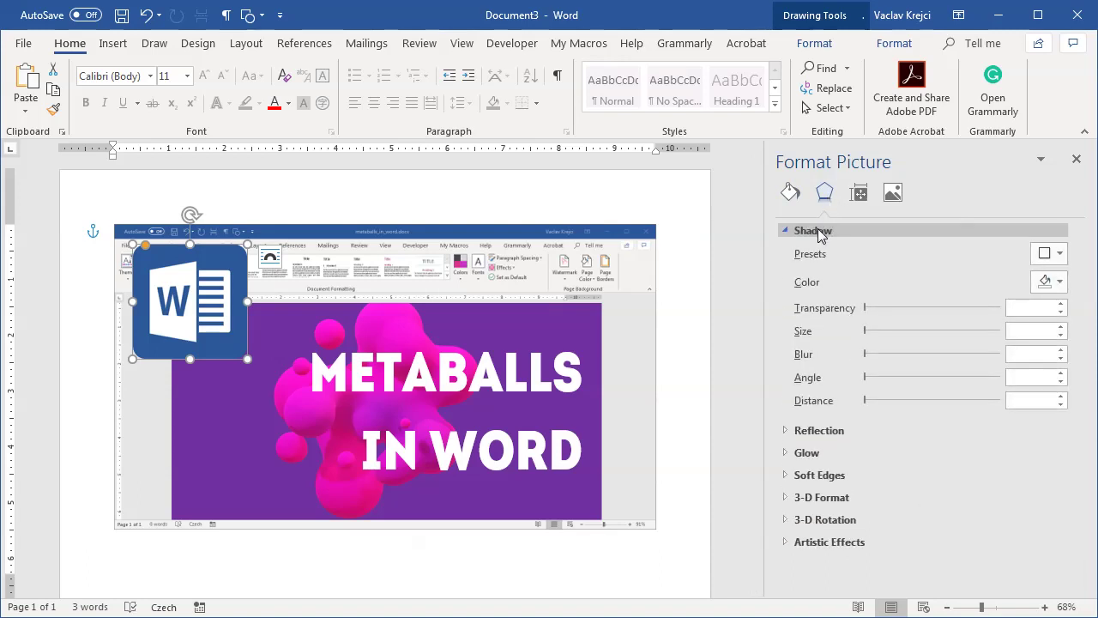
pyautogui.click(1062, 257)
pyautogui.click(1089, 371)
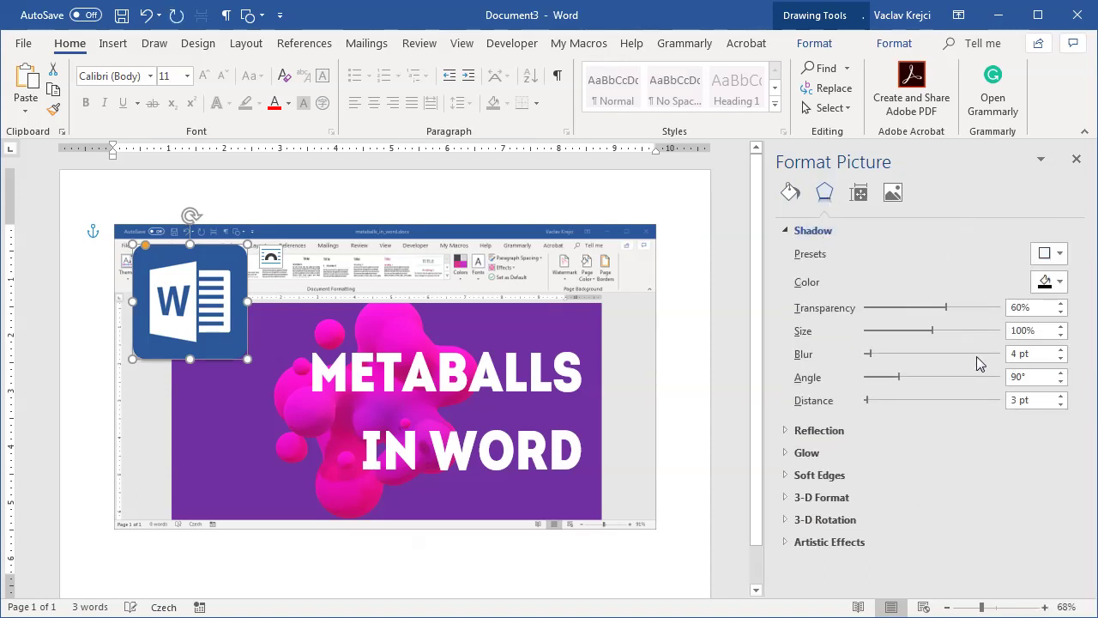
# Set the logo's shadow color to dark blue and its blur to 11 pt, then close the formatting settings.
pyautogui.click(1049, 281)
pyautogui.click(1095, 380)
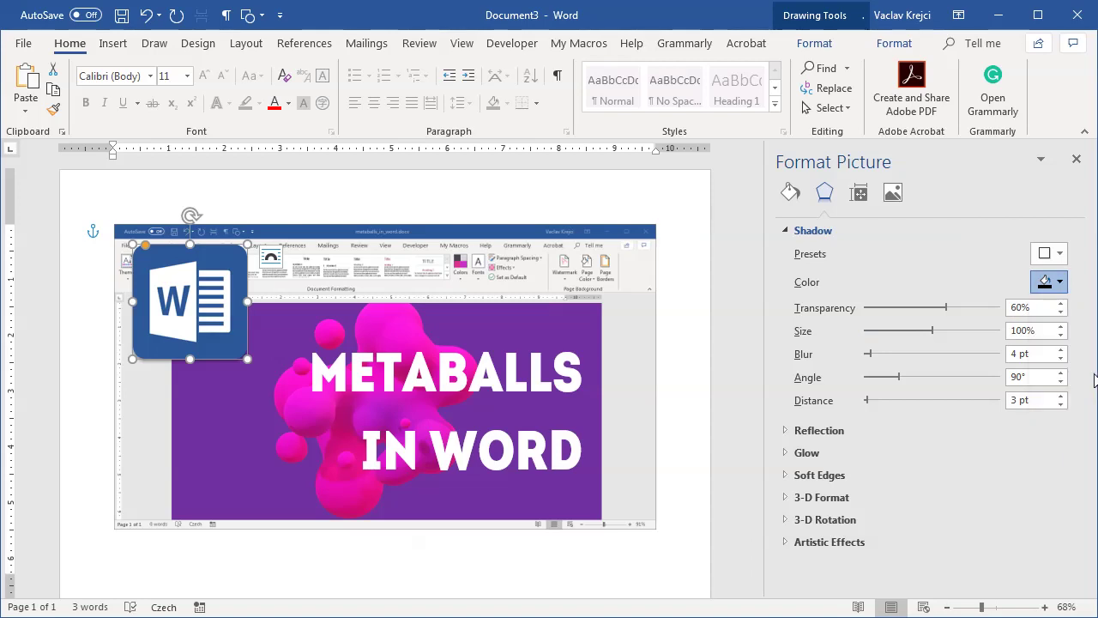
pyautogui.click(1047, 283)
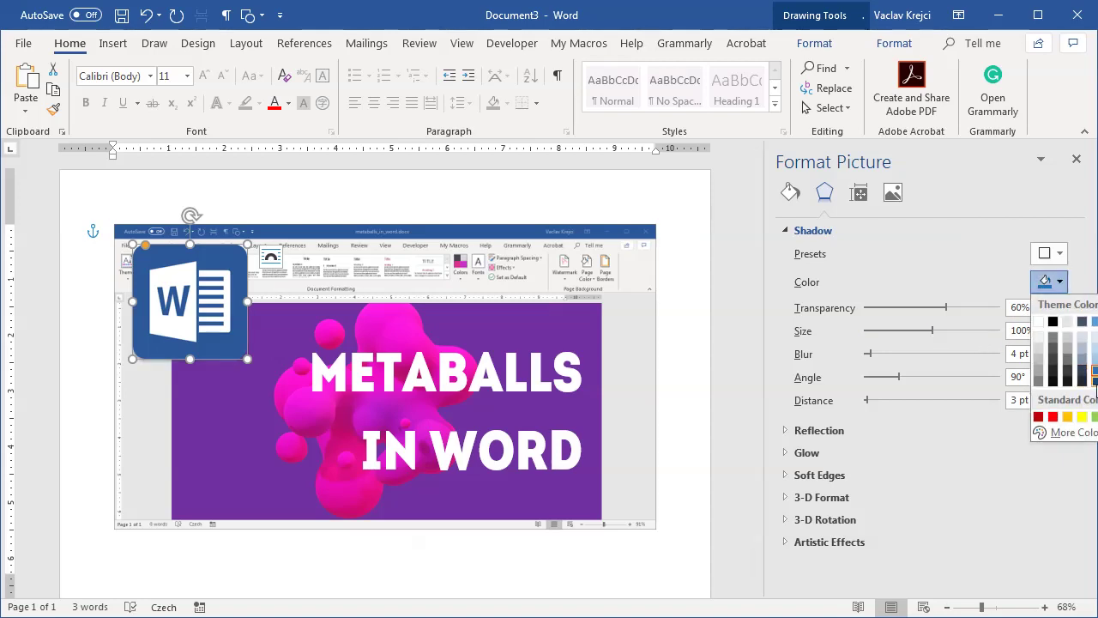
pyautogui.click(1095, 380)
pyautogui.moveTo(871, 359); pyautogui.dragTo(879, 361)
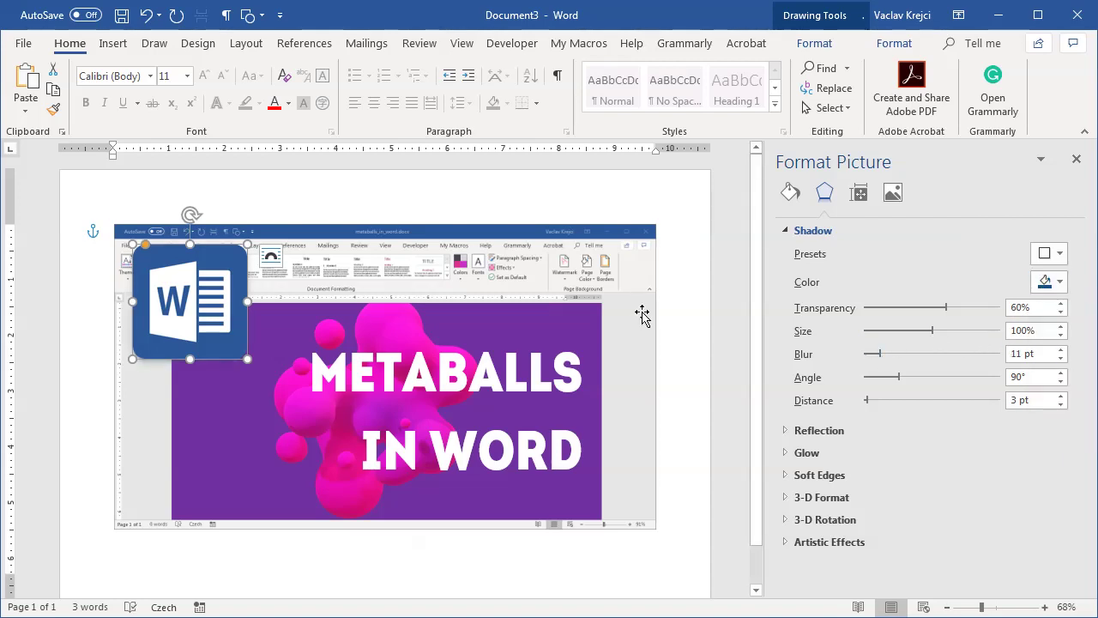
pyautogui.click(663, 313)
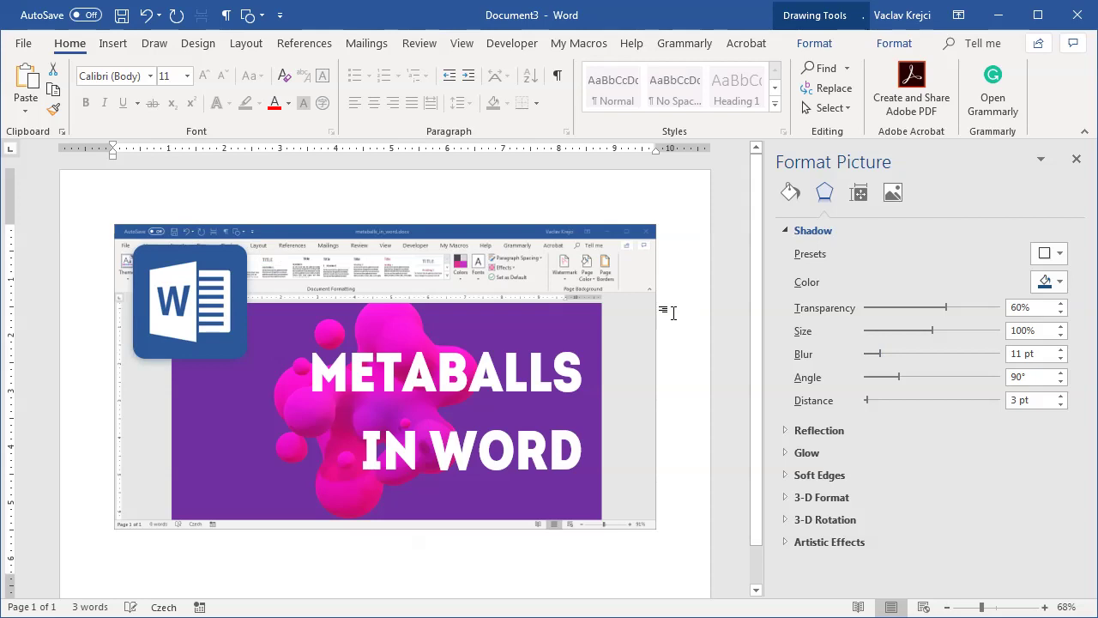
pyautogui.click(1077, 160)
pyautogui.click(399, 320)
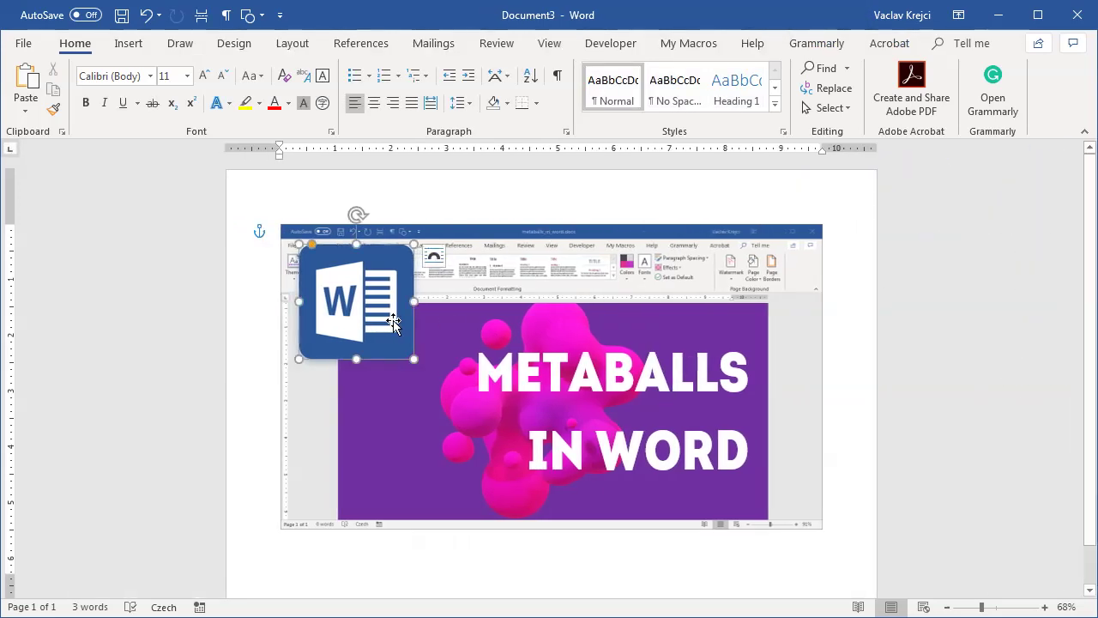
pyautogui.click(850, 392)
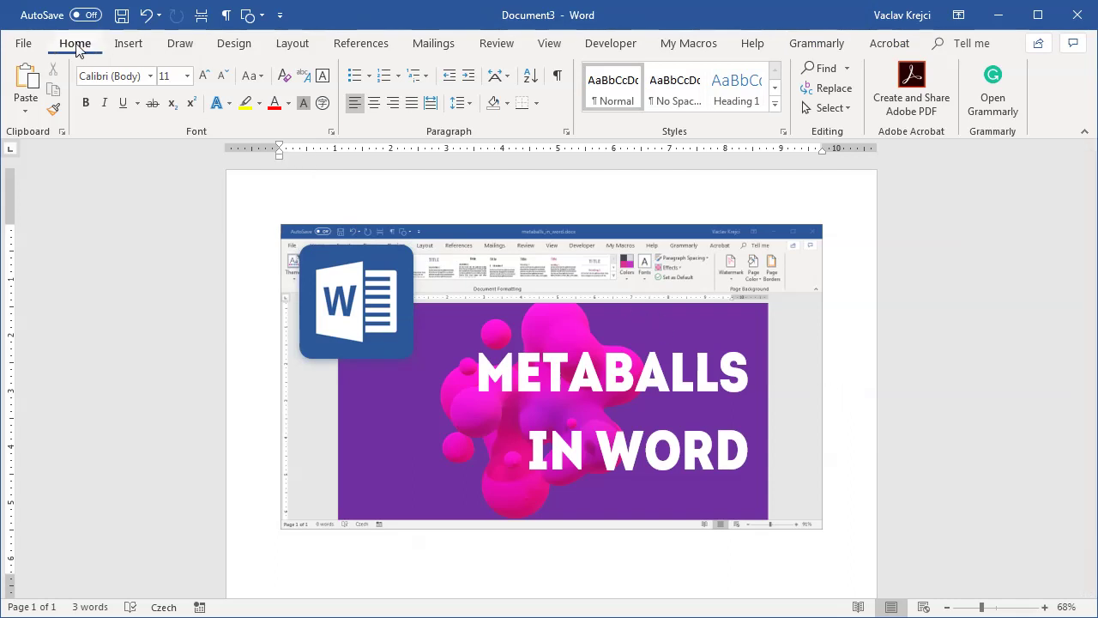
# Select the screenshot picture, the title text box and the logo shape together through the Selection pane, and copy them.
pyautogui.click(826, 108)
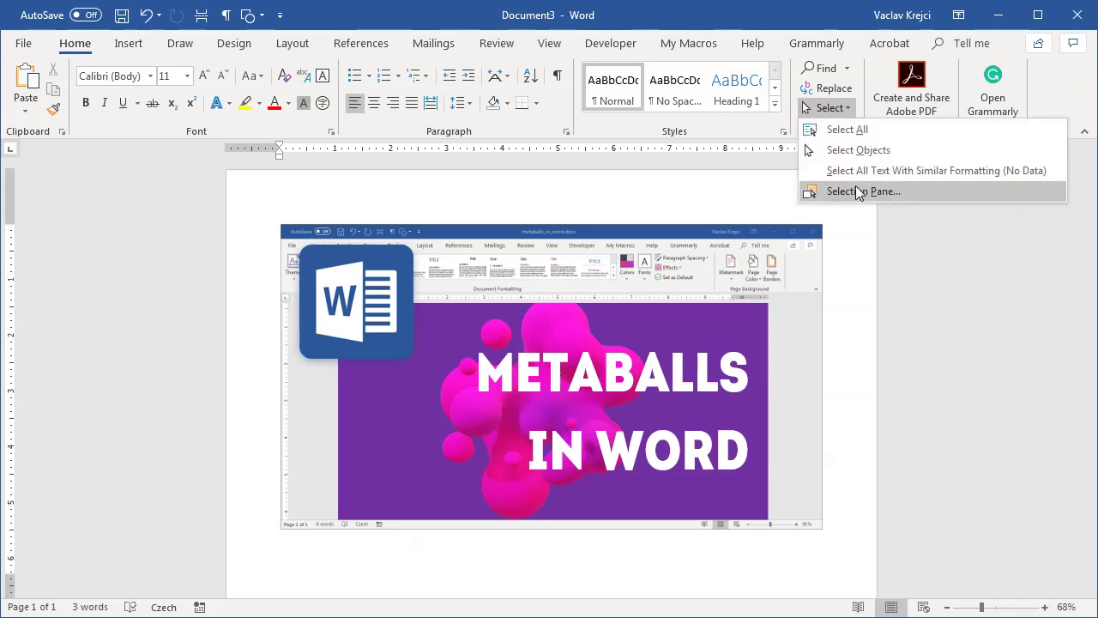
pyautogui.click(864, 194)
pyautogui.click(962, 252)
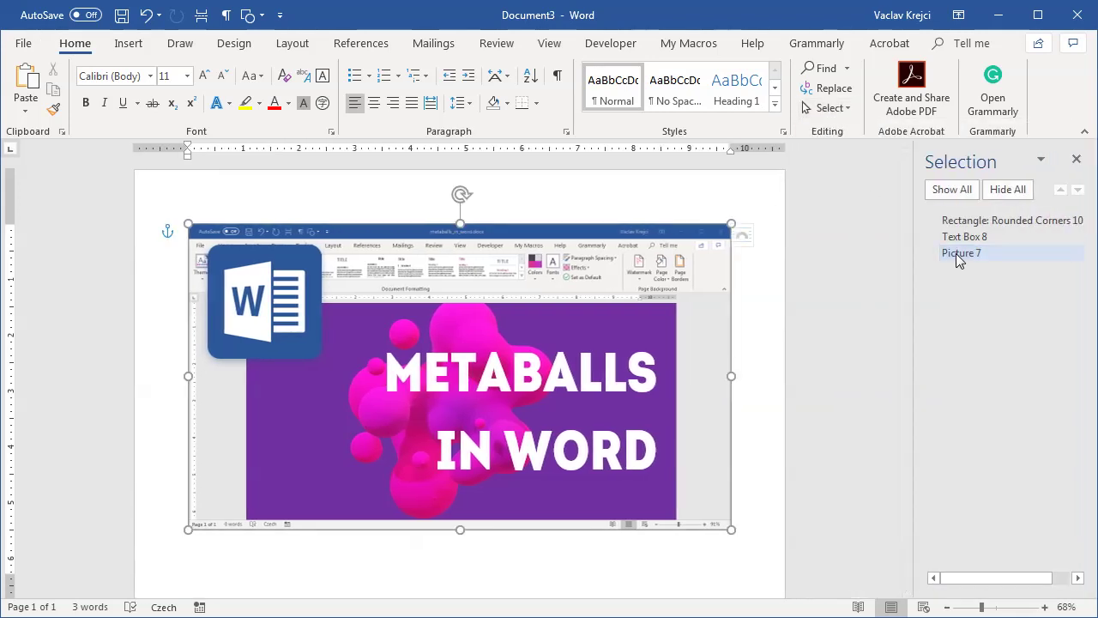
pyautogui.keyDown('ctrl'); pyautogui.click(967, 238); pyautogui.keyUp('ctrl')
pyautogui.keyDown('ctrl'); pyautogui.click(972, 220); pyautogui.keyUp('ctrl')
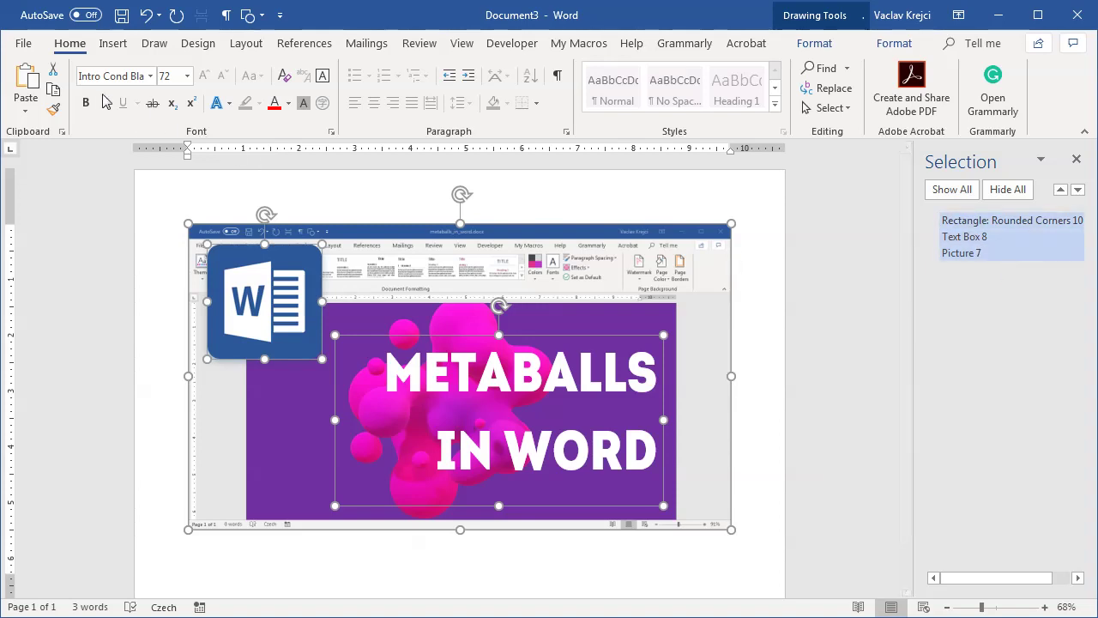
pyautogui.click(53, 92)
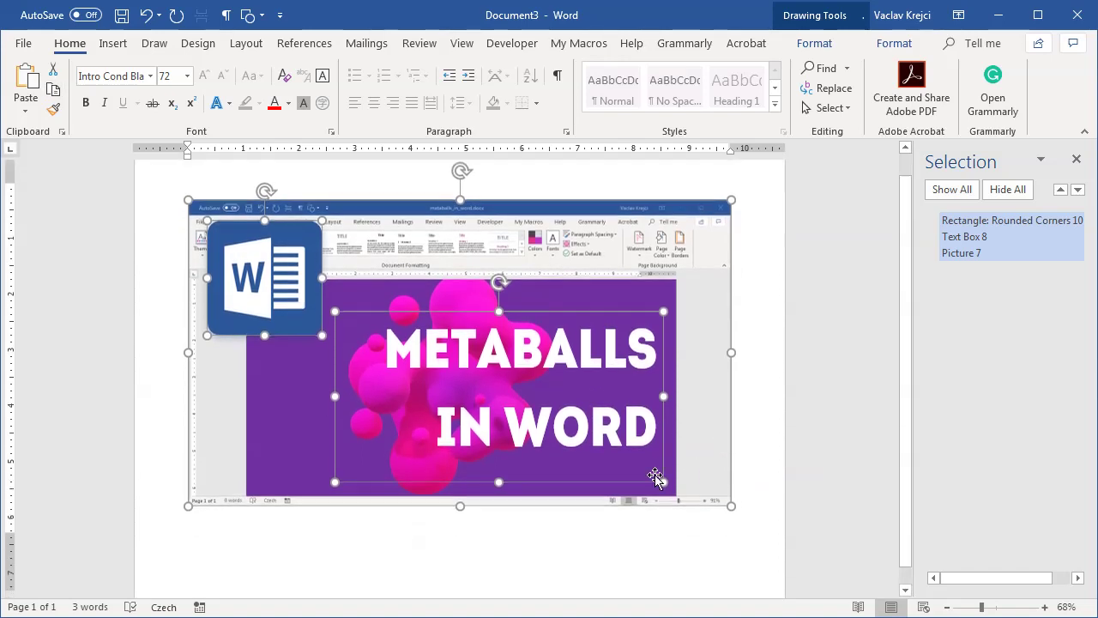
# Insert a page break below the thumbnail to start a new page.
pyautogui.click(395, 541)
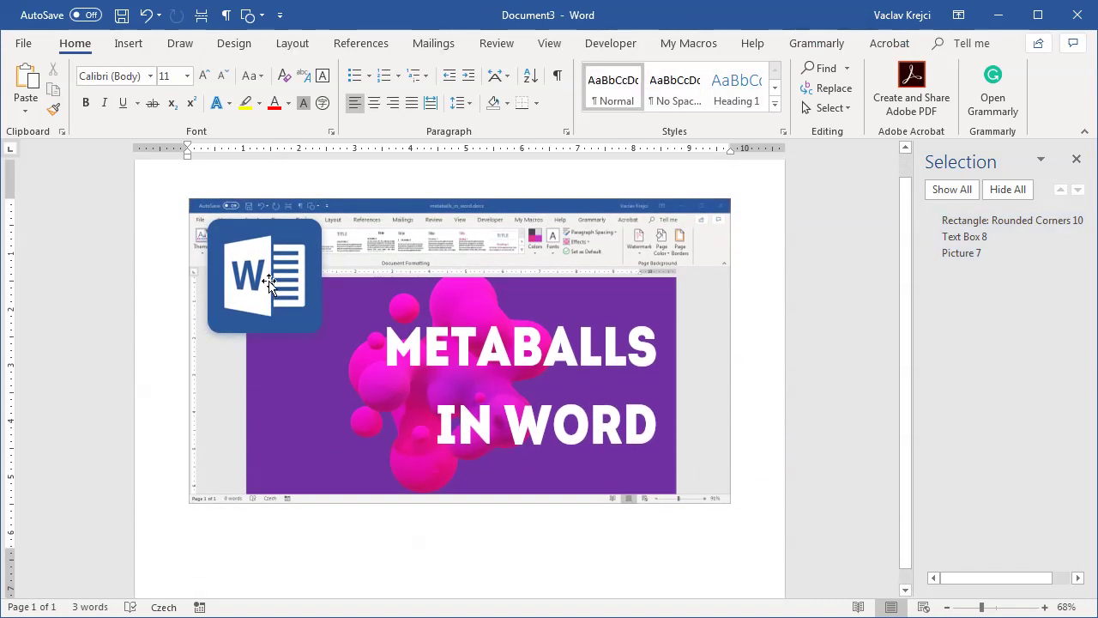
pyautogui.hotkey('ctrl', 'z')
pyautogui.hotkey('ctrl', 'Return')
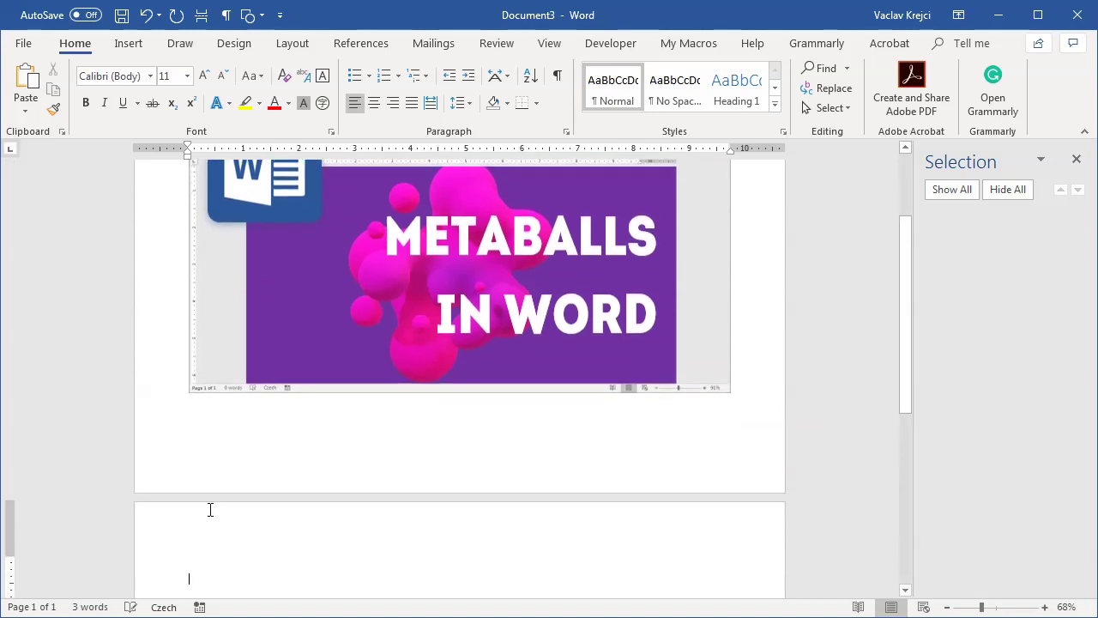
# Paste the copied thumbnail objects onto the new second page as a single picture.
pyautogui.scroll(-2, 504, 357)
pyautogui.scroll(-3, 503, 357)
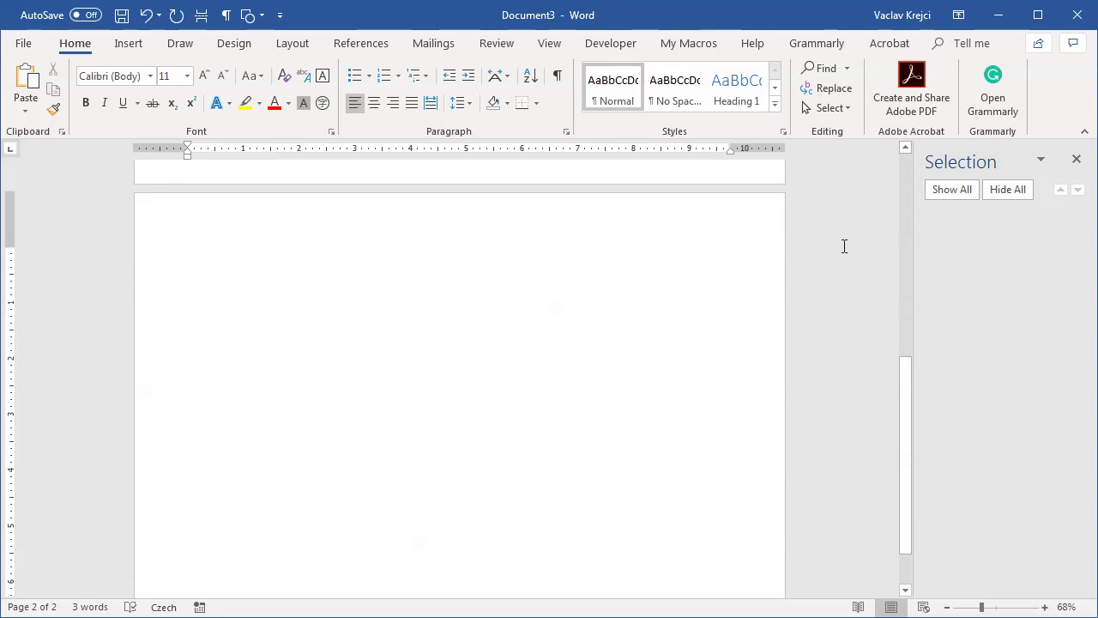
pyautogui.click(26, 113)
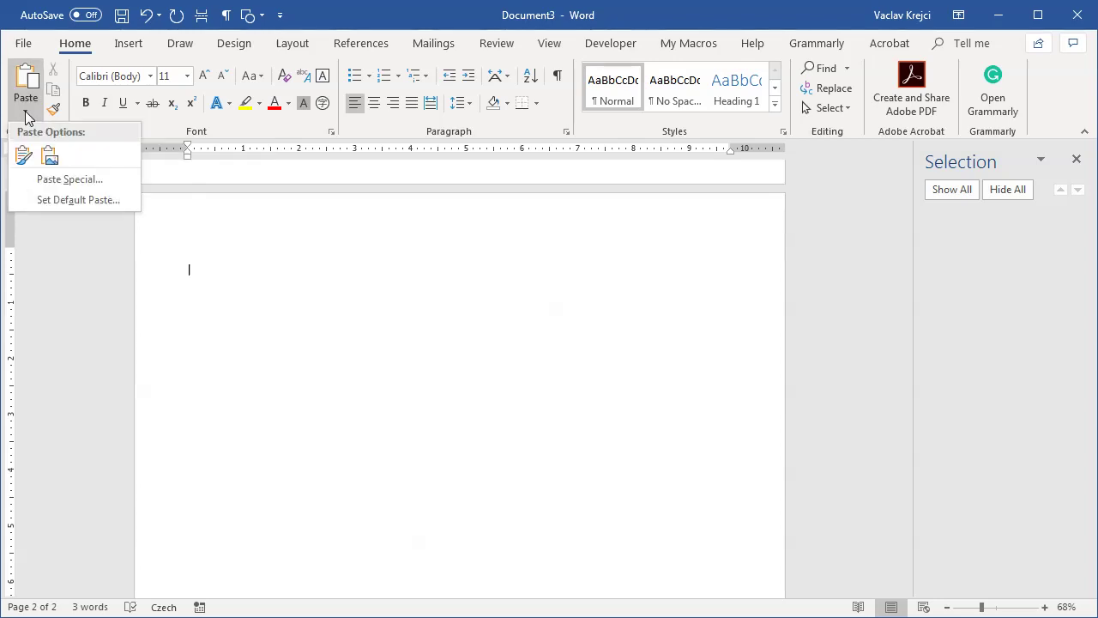
pyautogui.click(49, 158)
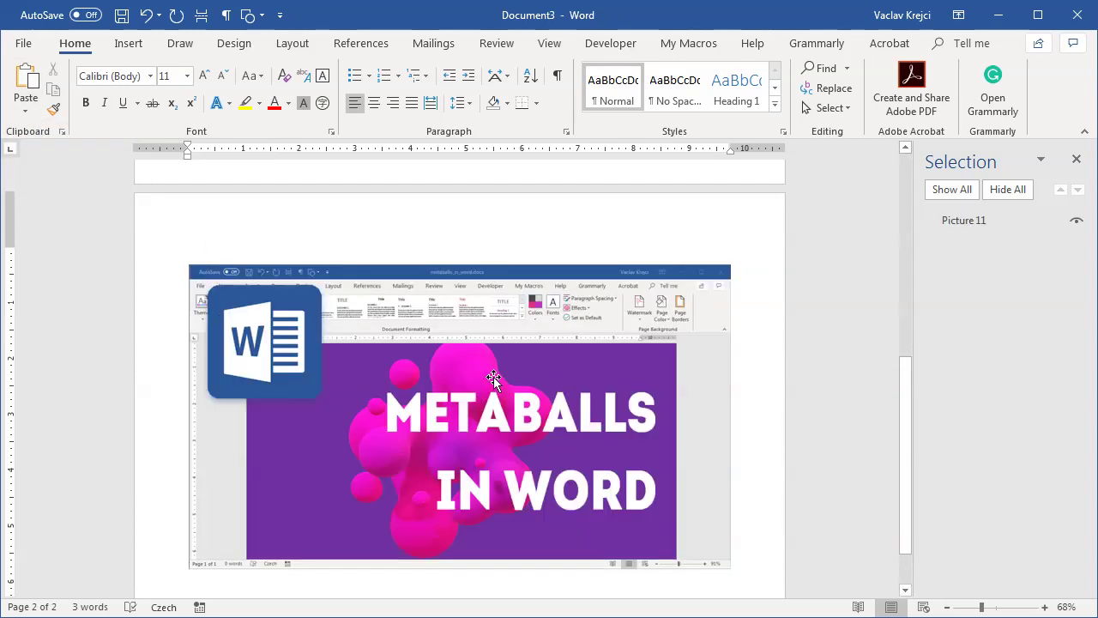
# Save the pasted thumbnail picture as a PNG file named metaballs_in_word in the Pictures library.
pyautogui.click(493, 377)
pyautogui.scroll(-1, 476, 256)
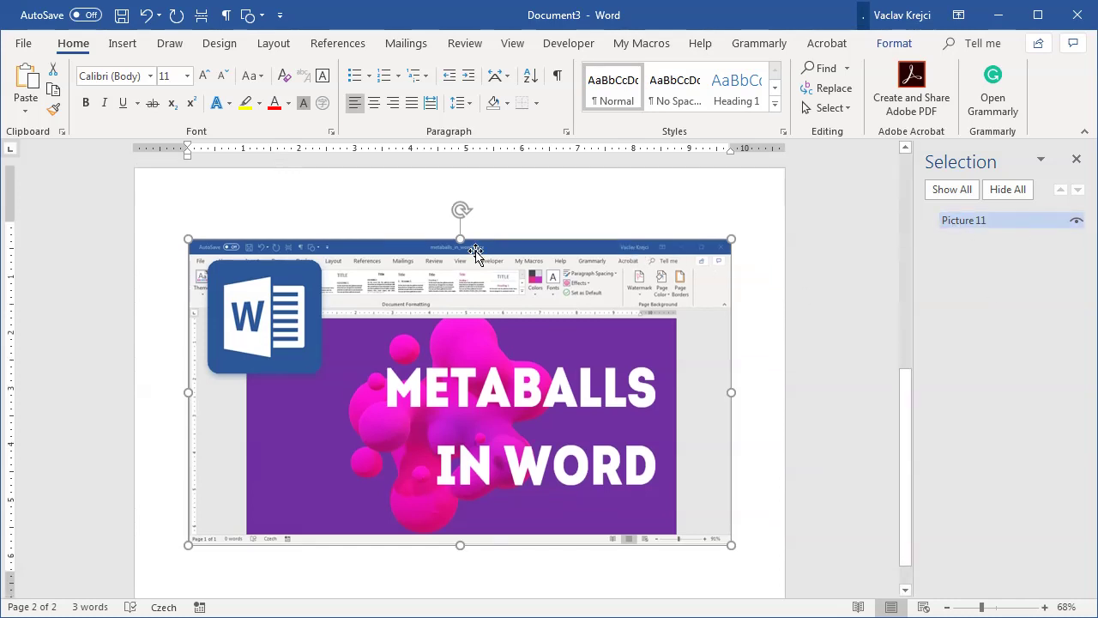
pyautogui.rightClick(456, 245)
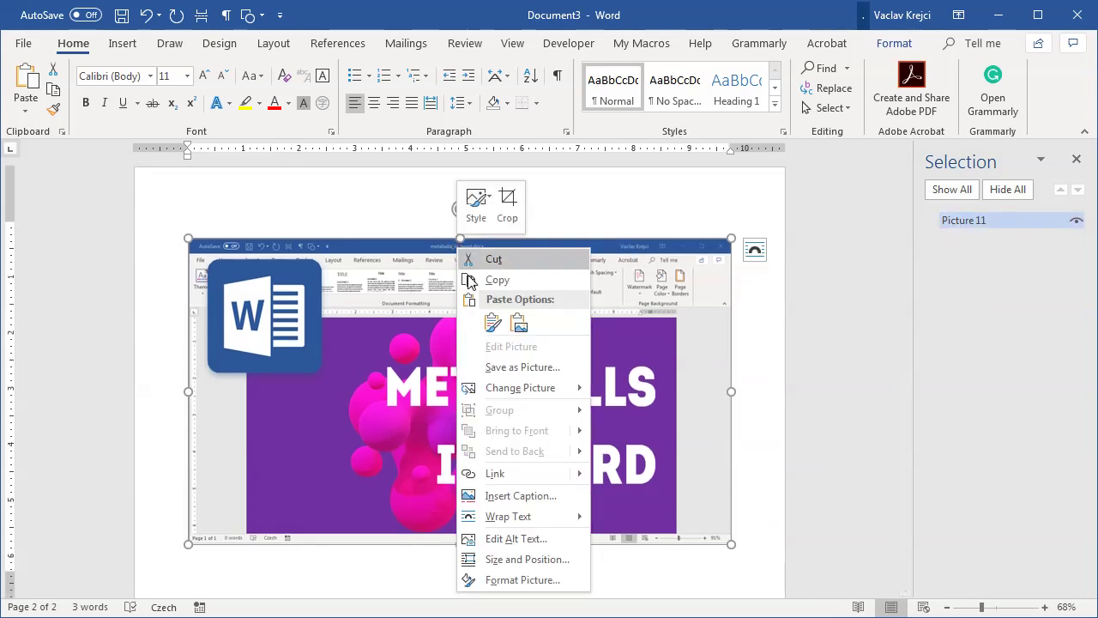
pyautogui.click(502, 367)
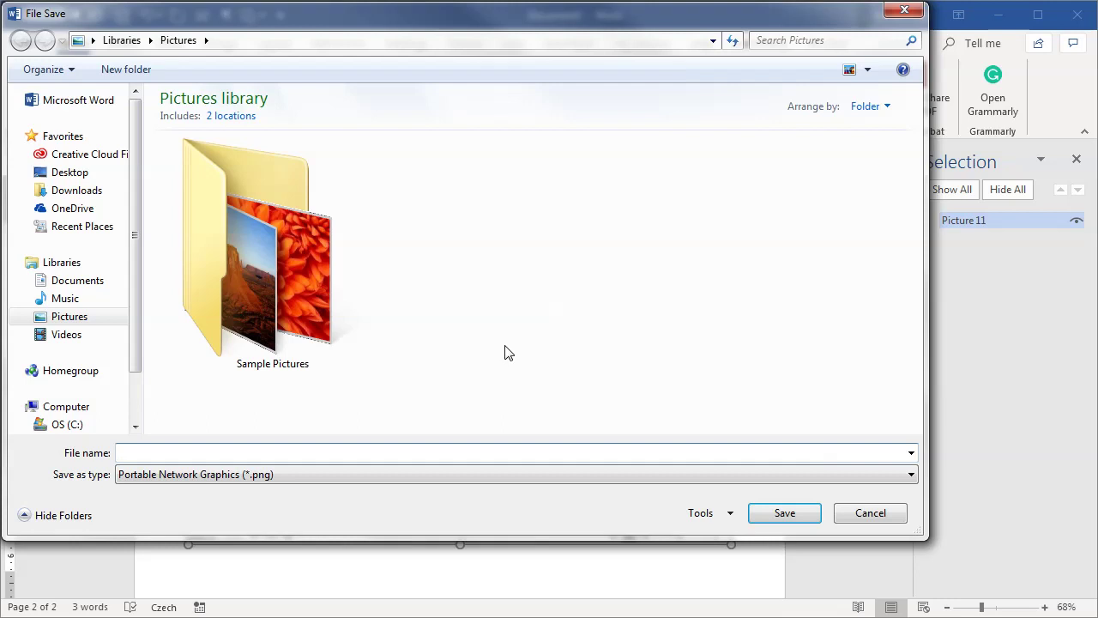
pyautogui.write('metaballs_in_word')
pyautogui.press('Return')
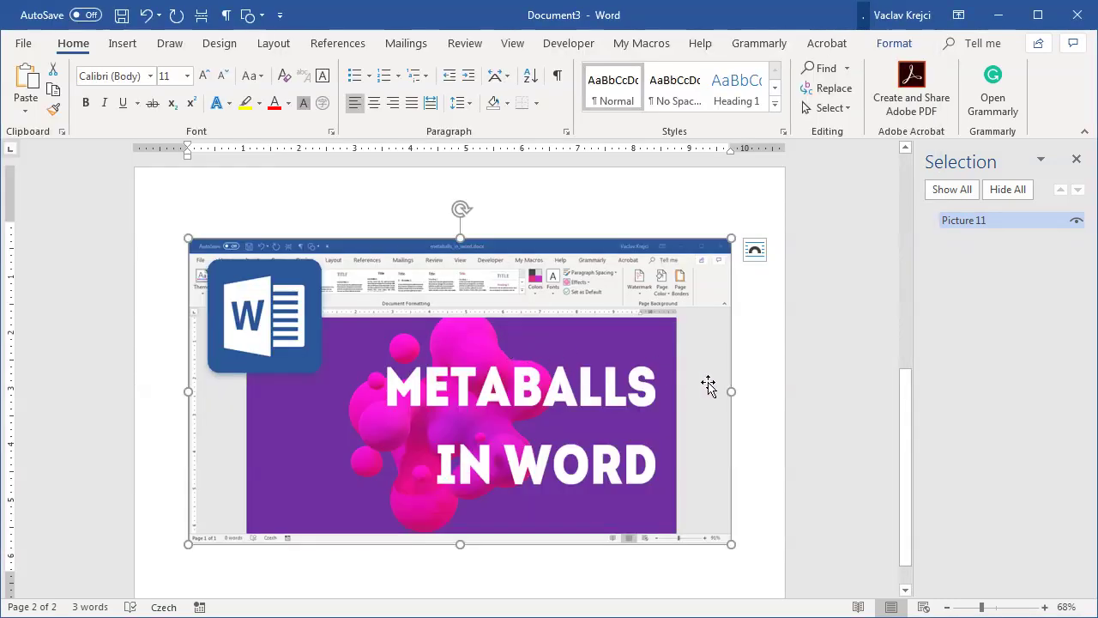
# Switch to the Pictures library in Windows Explorer and select metaballs_in_word.png to check the exported thumbnail.
pyautogui.click(738, 397)
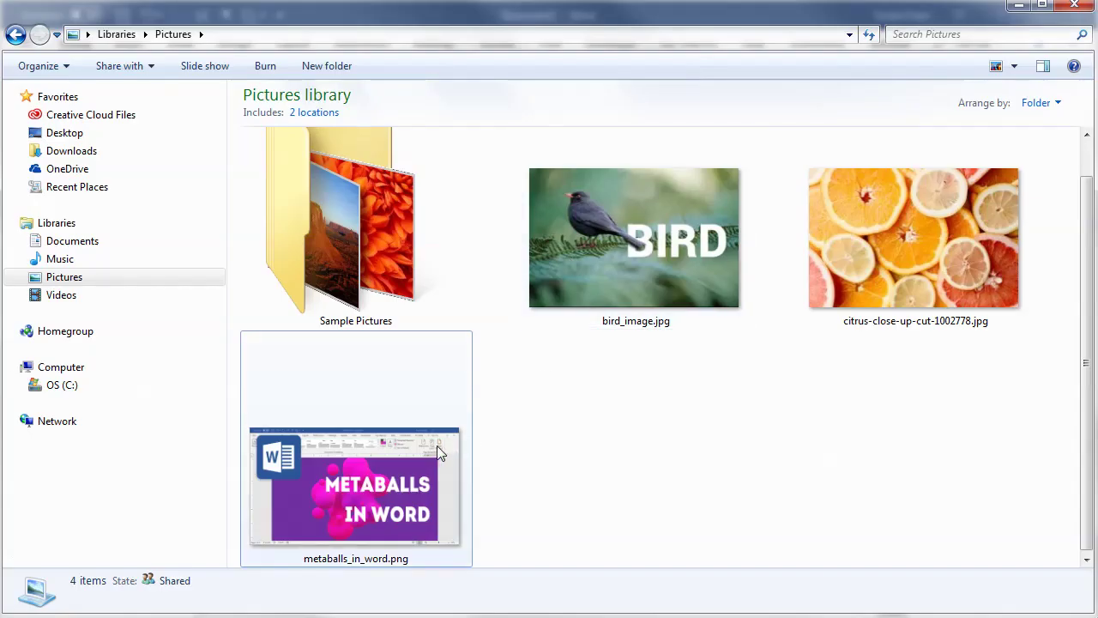
pyautogui.click(437, 445)
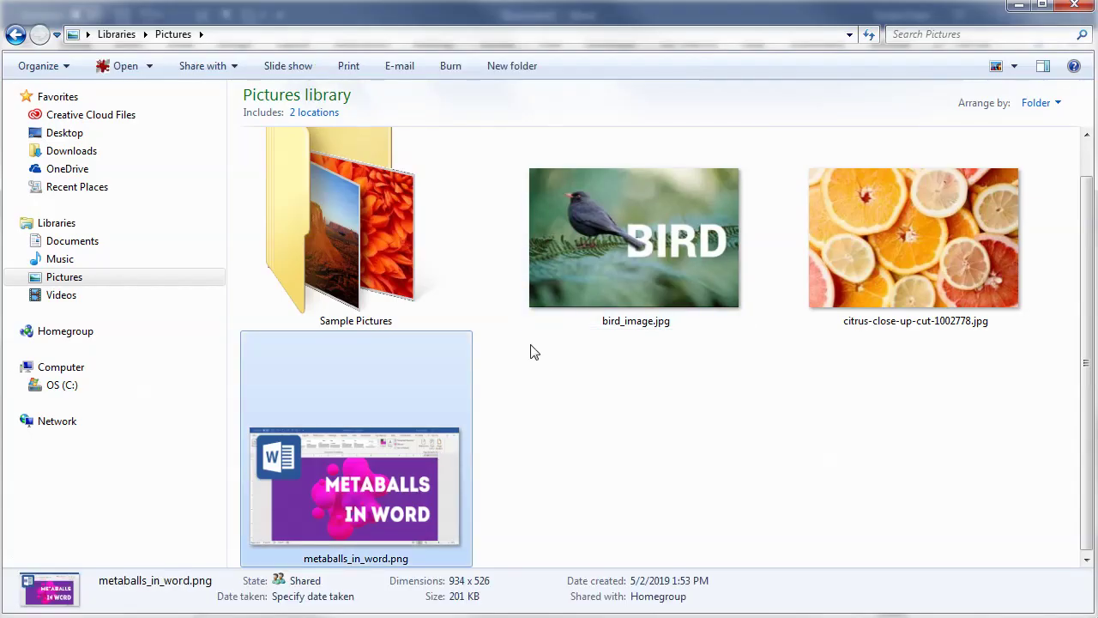